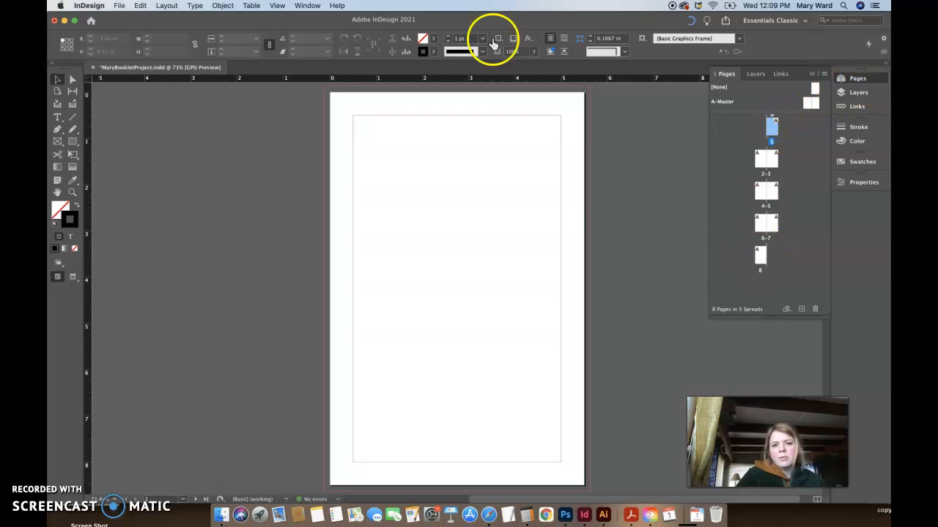
Step: Look over the document's page size and margin properties and return to the list of pages and masters
click(308, 5)
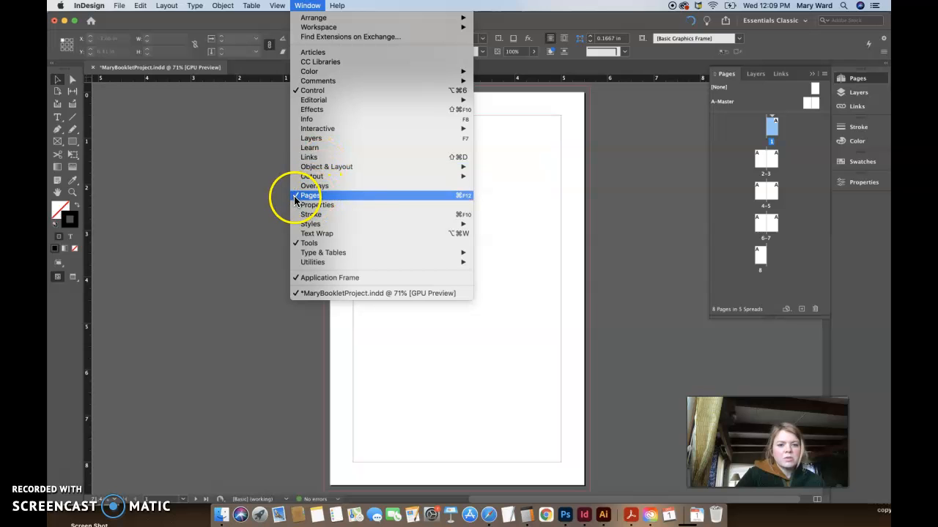
mouse_move(311, 30)
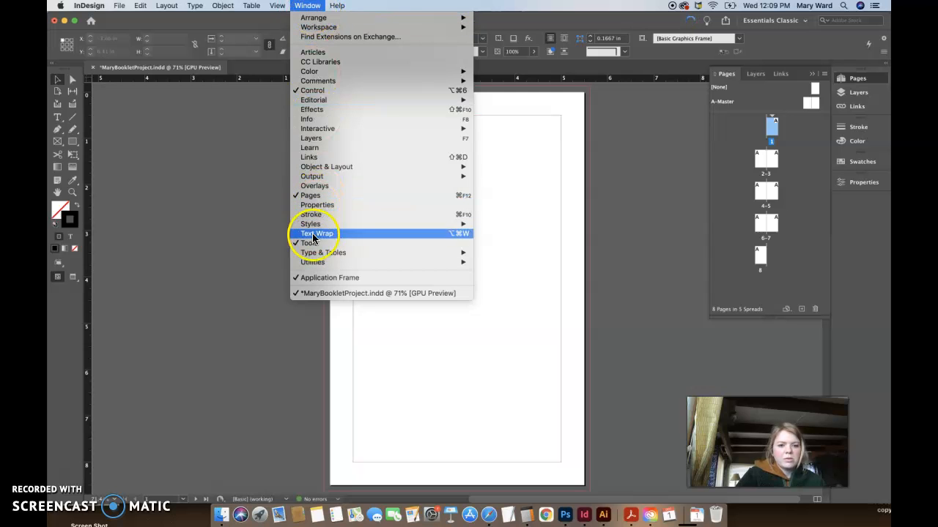
click(315, 205)
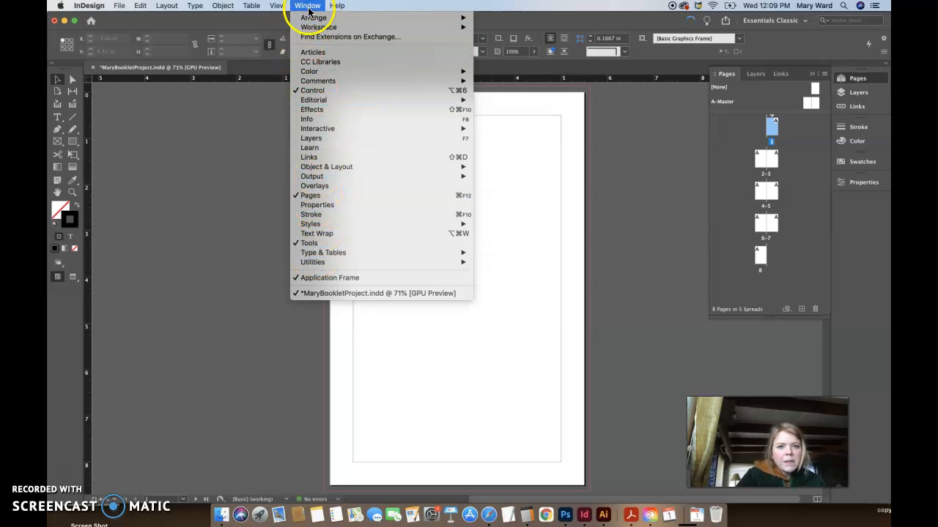
click(861, 183)
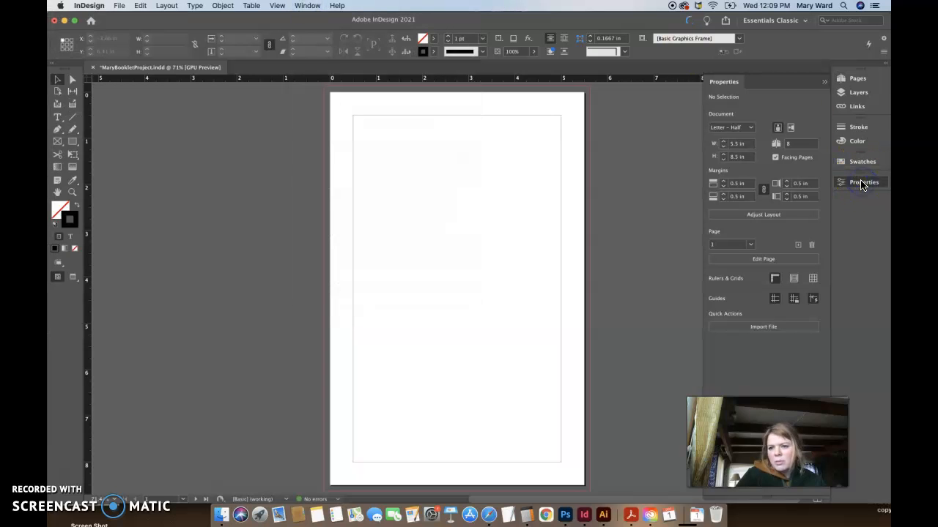
click(855, 78)
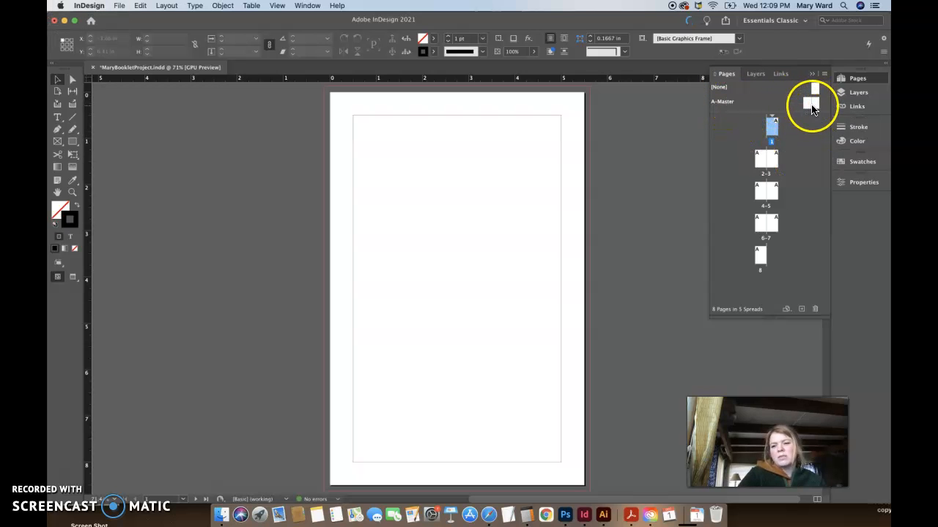
Step: Set up a new two-page master with prefix B, named "Balck Page Numbers" and based on A-Master
drag(809, 105, 774, 204)
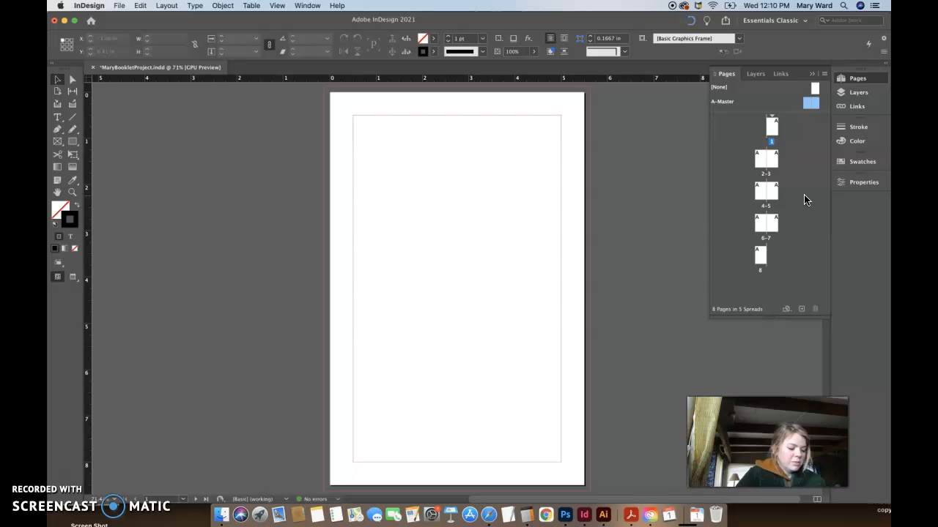
click(825, 77)
click(711, 138)
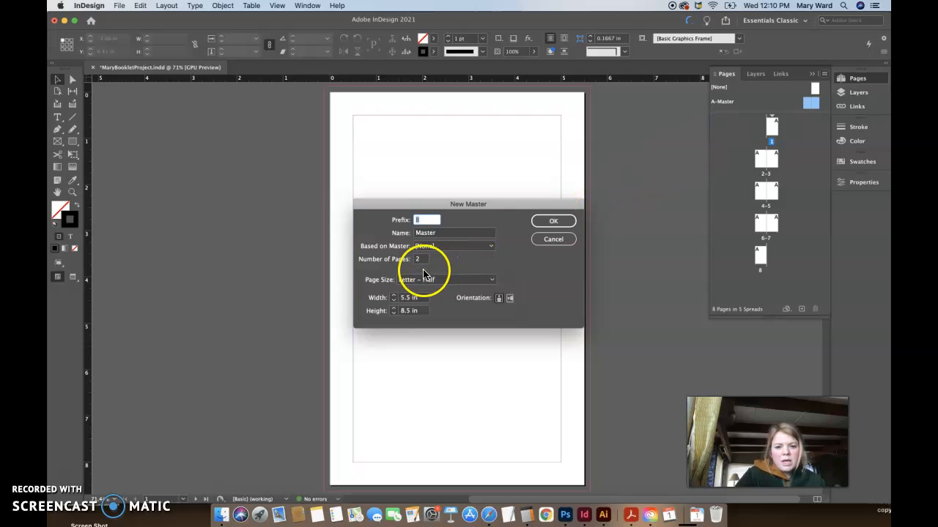
double_click(442, 235)
text(Balck Page N)
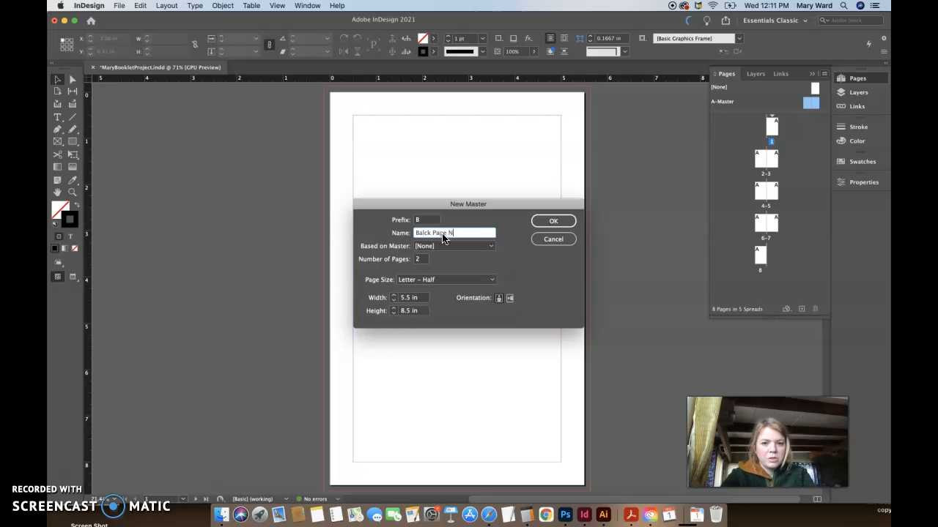
text(umbers)
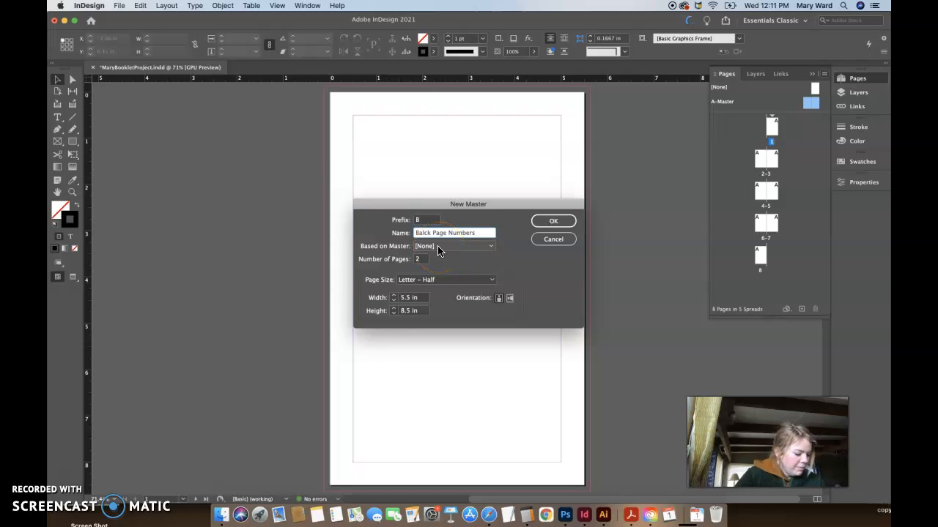
click(438, 249)
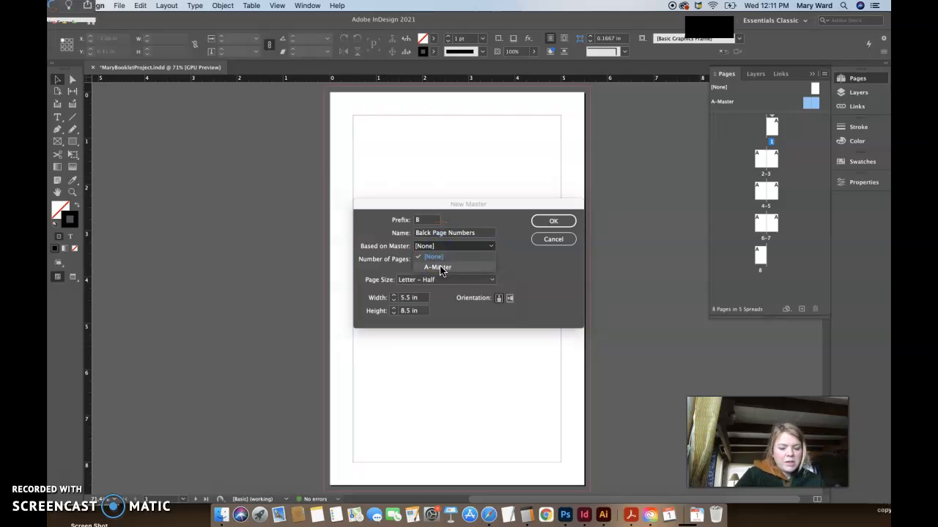
click(439, 266)
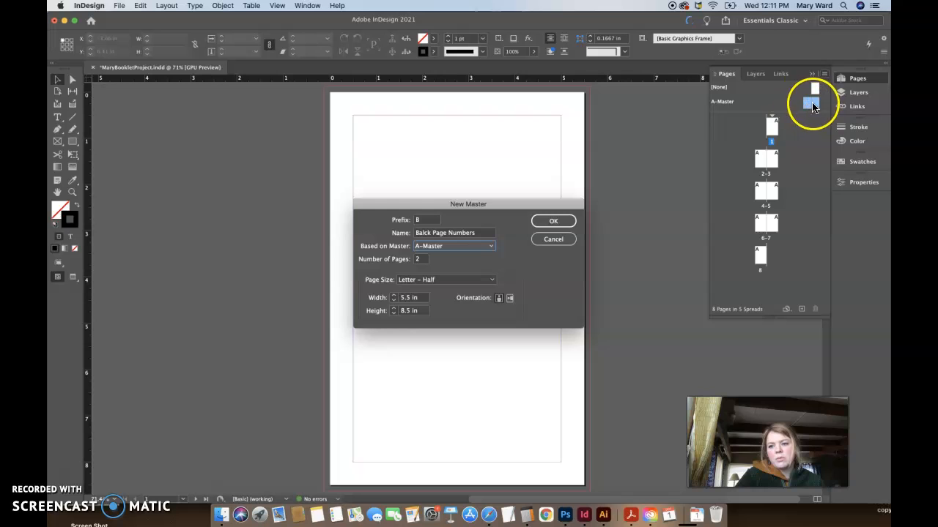
Step: Create the master at the Letter - Half page size and enlarge the masters section of the page list
click(554, 245)
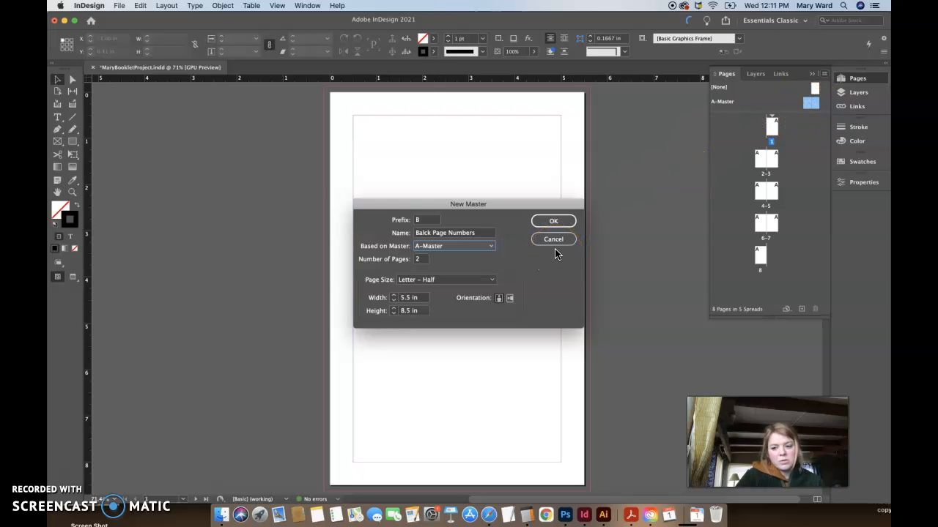
click(487, 279)
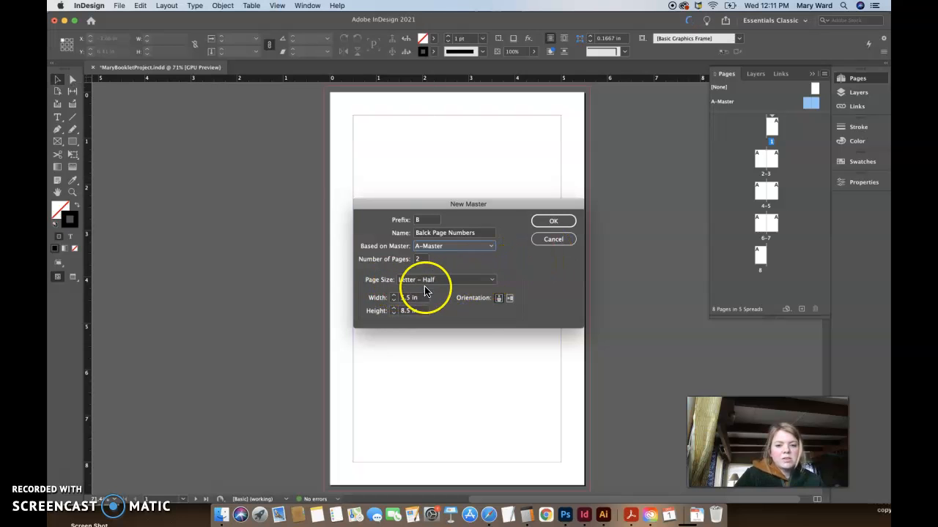
click(443, 281)
click(482, 272)
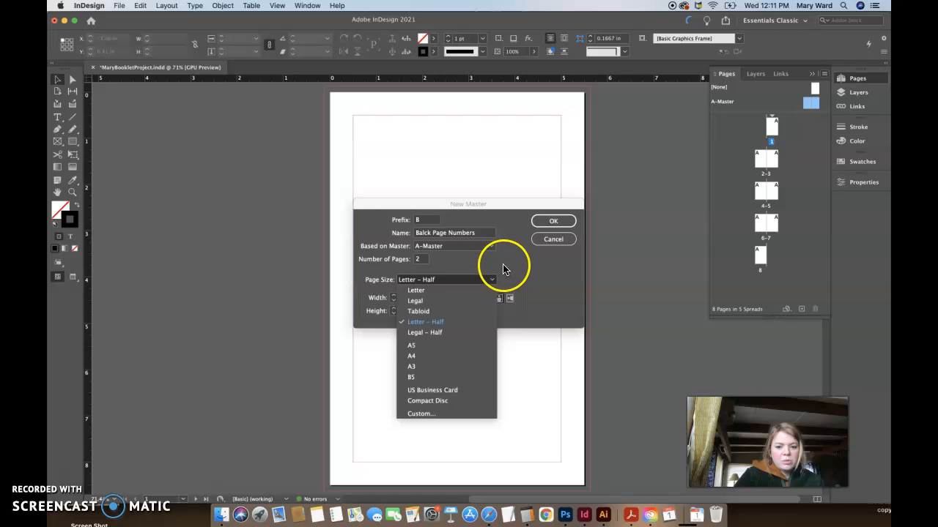
click(410, 298)
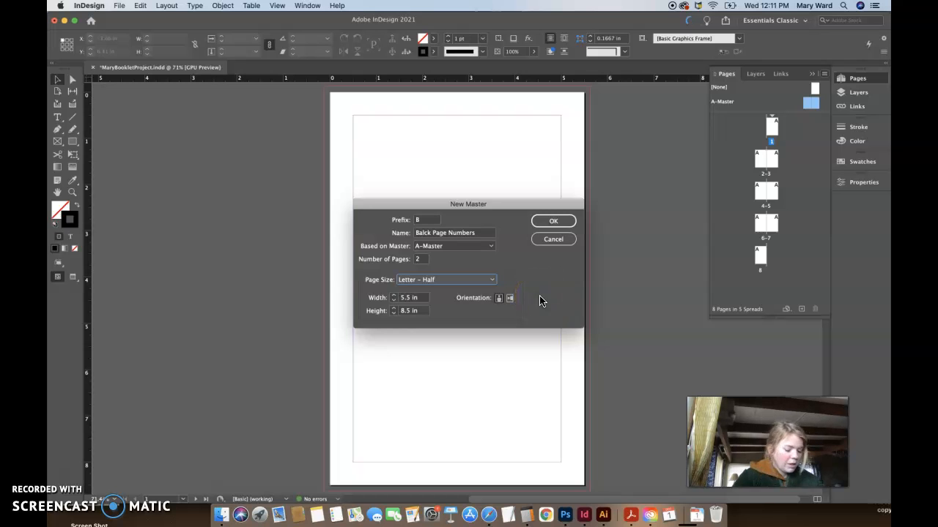
click(565, 220)
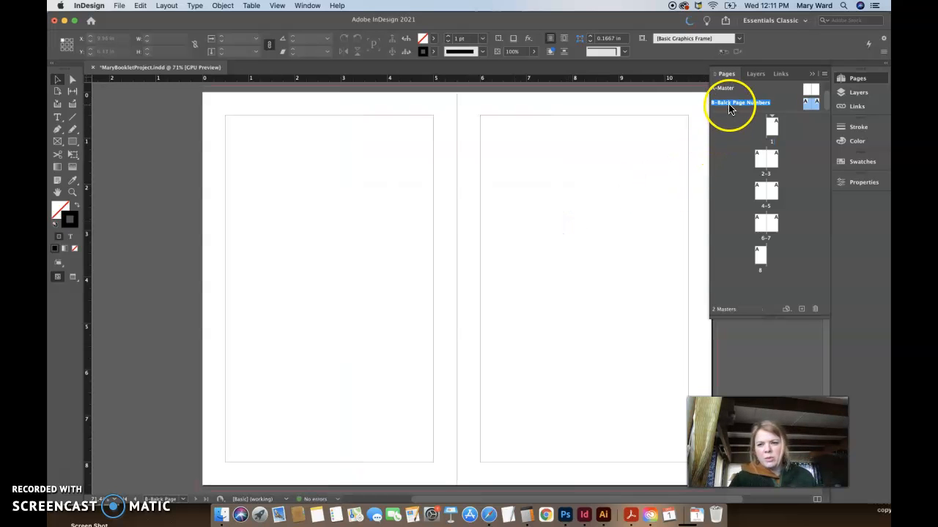
drag(733, 115, 732, 194)
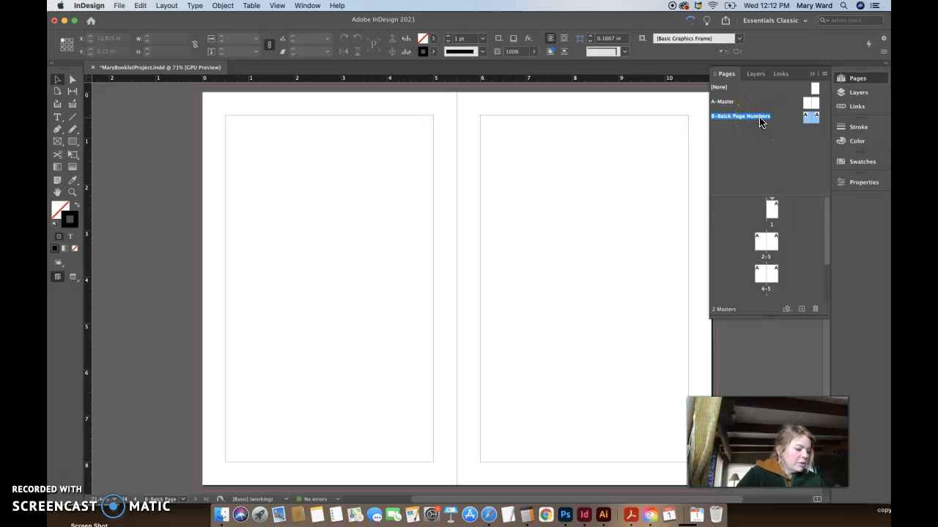
Step: Add a new layer above Layer 1 and name it "Page Numbers"
click(857, 96)
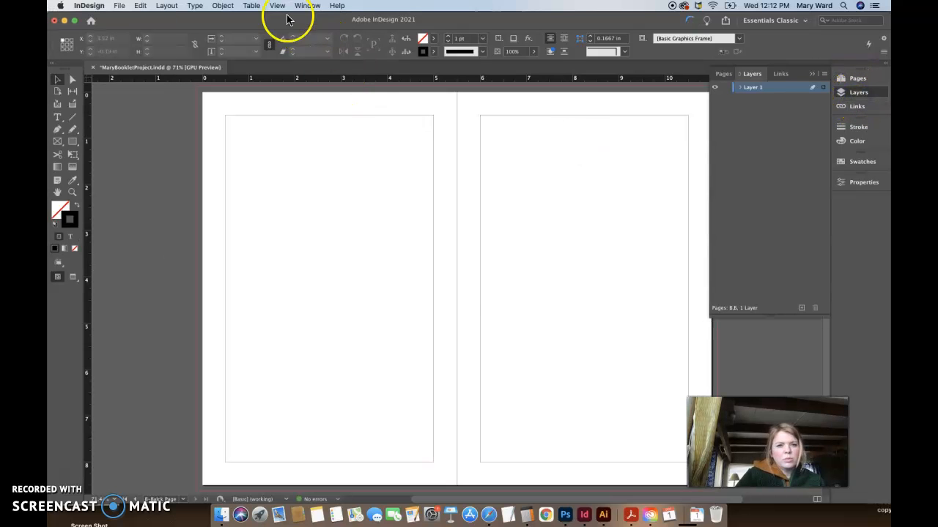
click(304, 6)
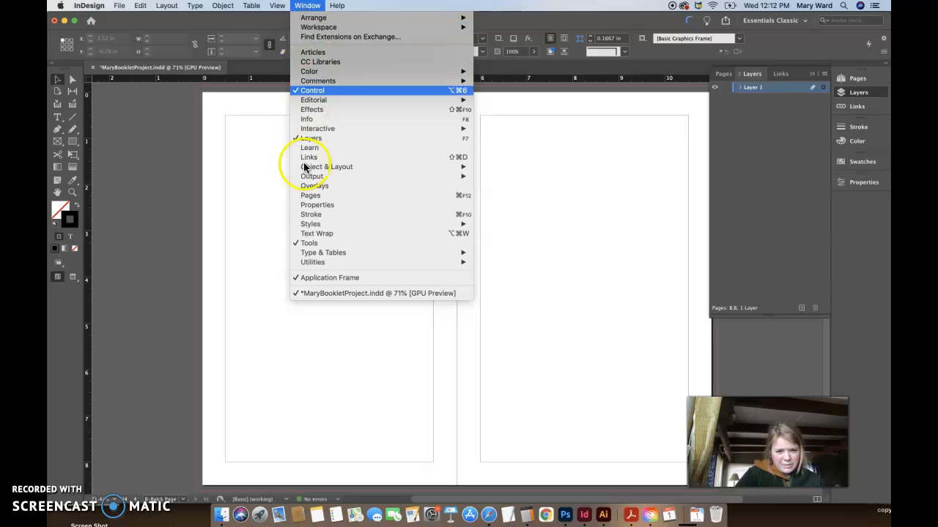
mouse_move(309, 253)
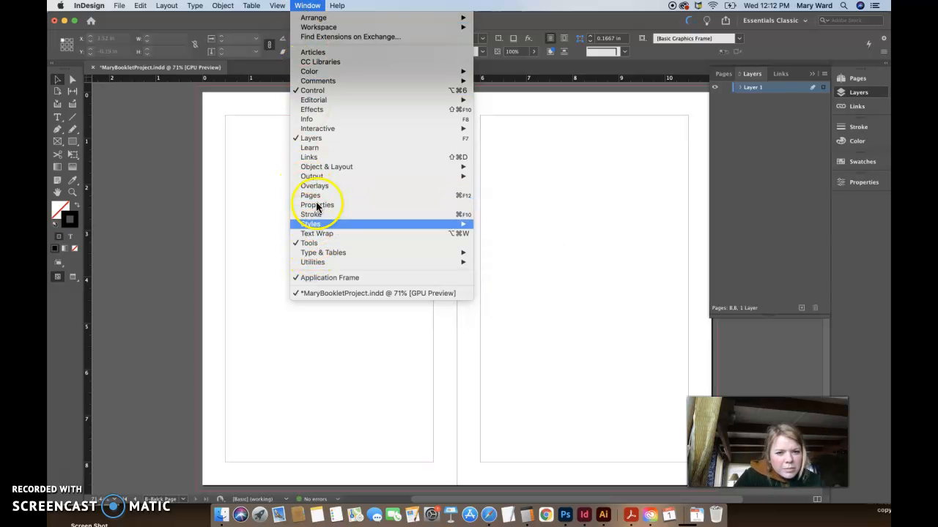
click(310, 5)
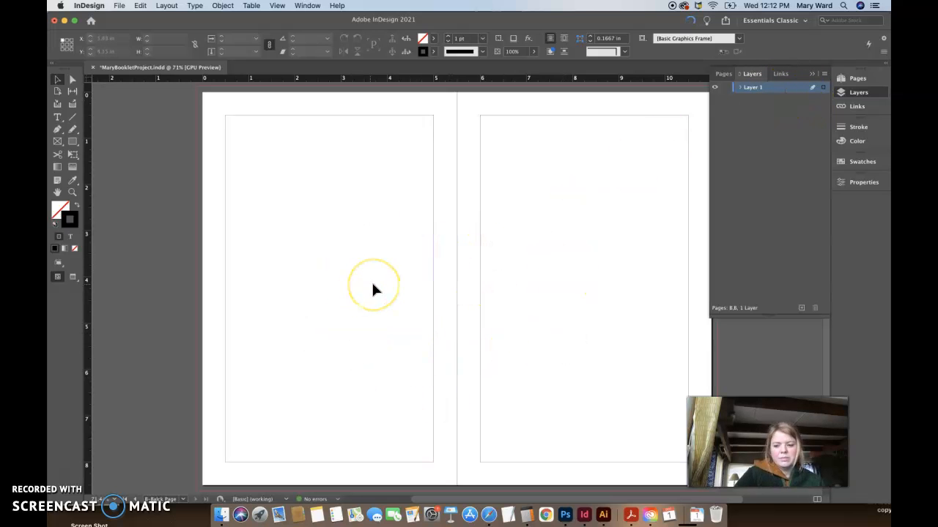
click(802, 308)
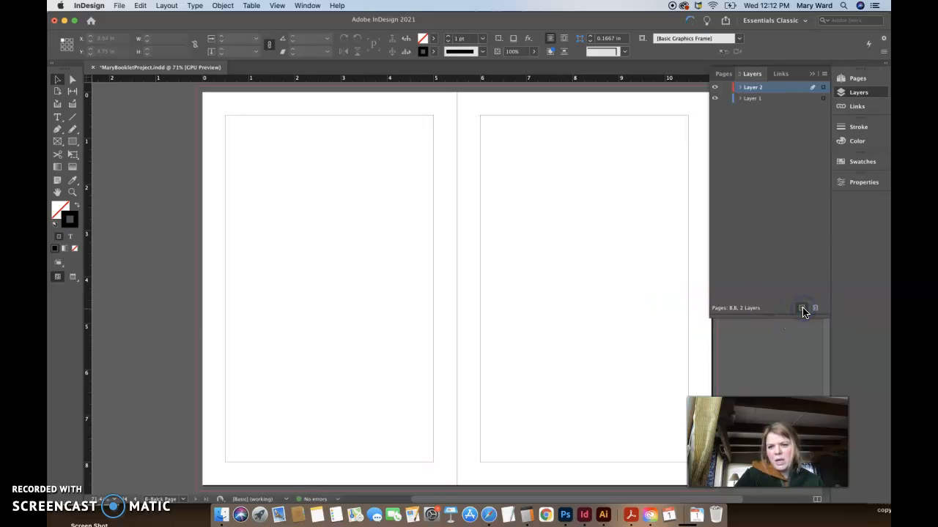
click(754, 88)
double_click(754, 88)
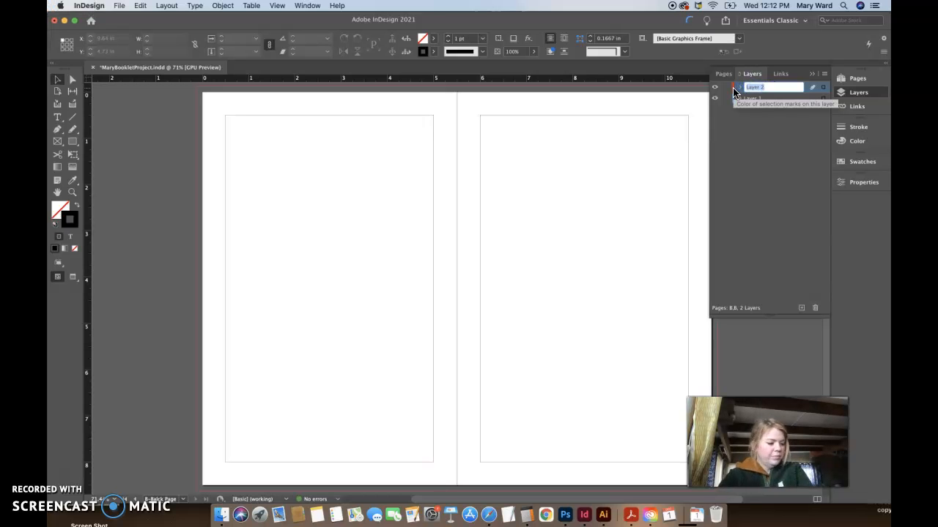
text(Page N)
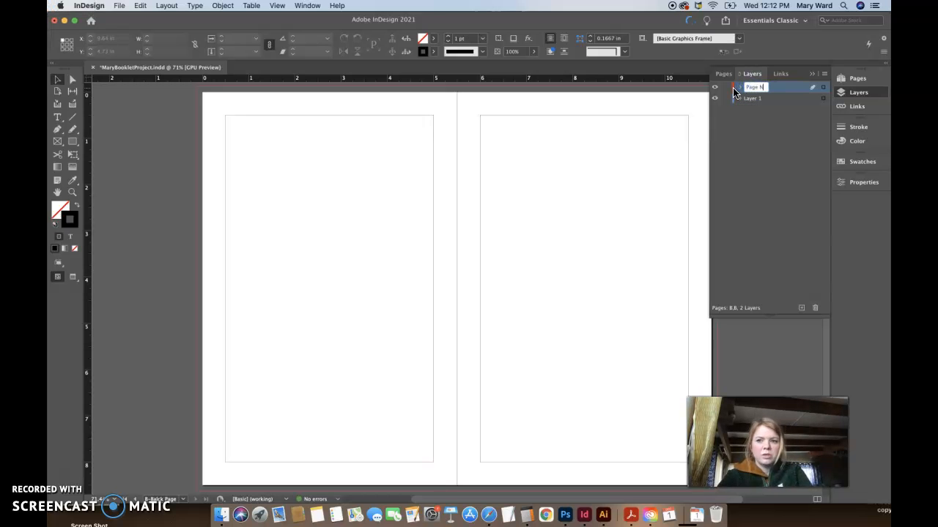
text(umbers)
click(774, 102)
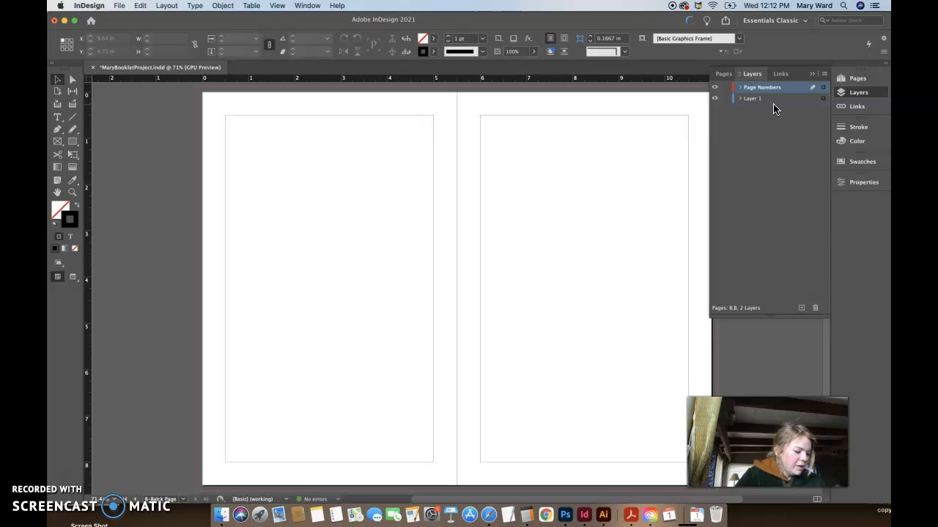
Step: Open the left page of the B-Balck Page Numbers master for editing
click(724, 75)
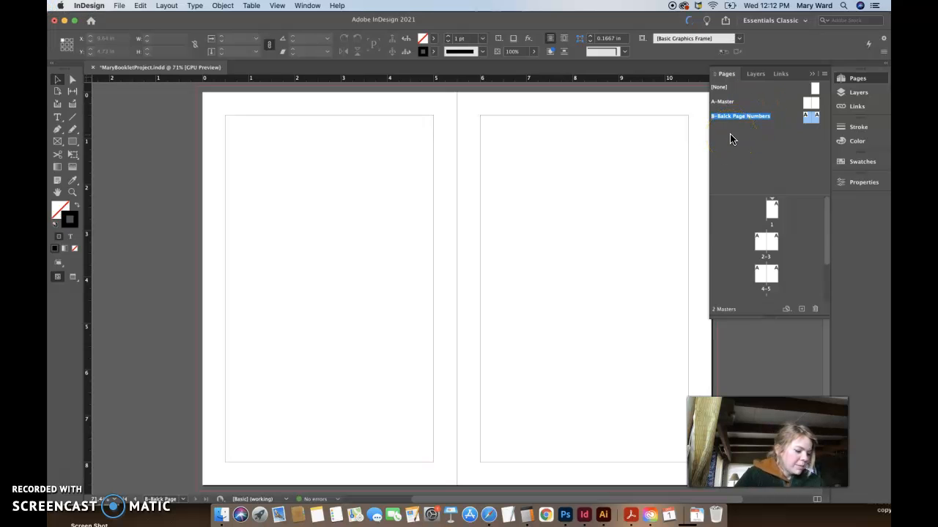
double_click(809, 117)
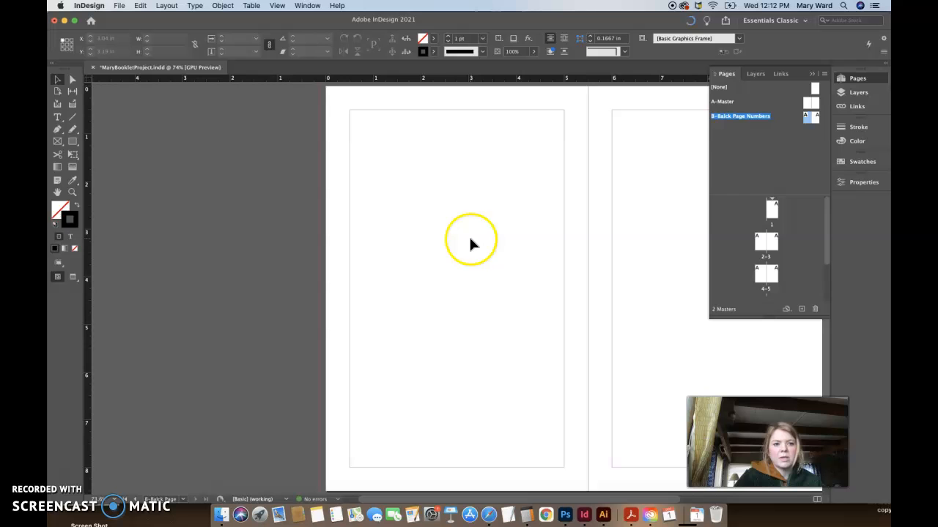
mouse_move(806, 115)
mouse_down()
mouse_move(771, 216)
mouse_move(805, 123)
mouse_up()
click(509, 220)
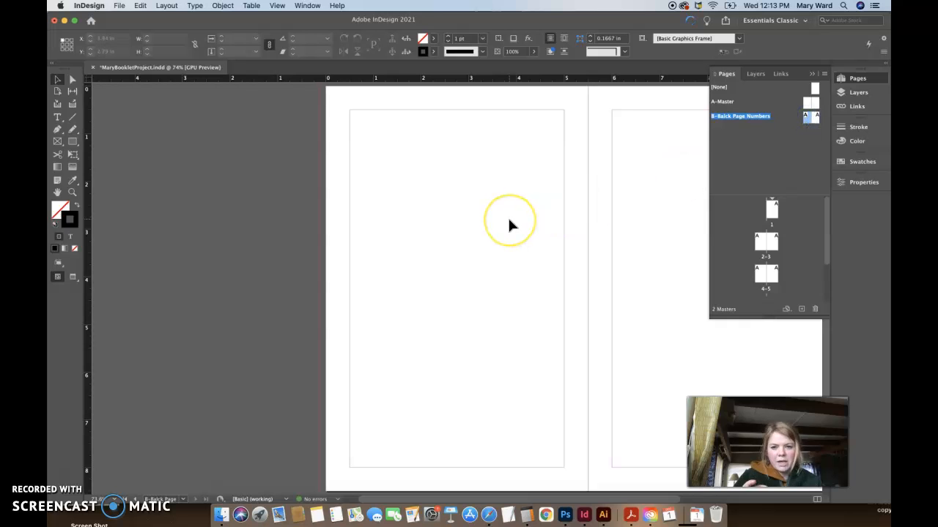
scroll(510, 221, right, 3)
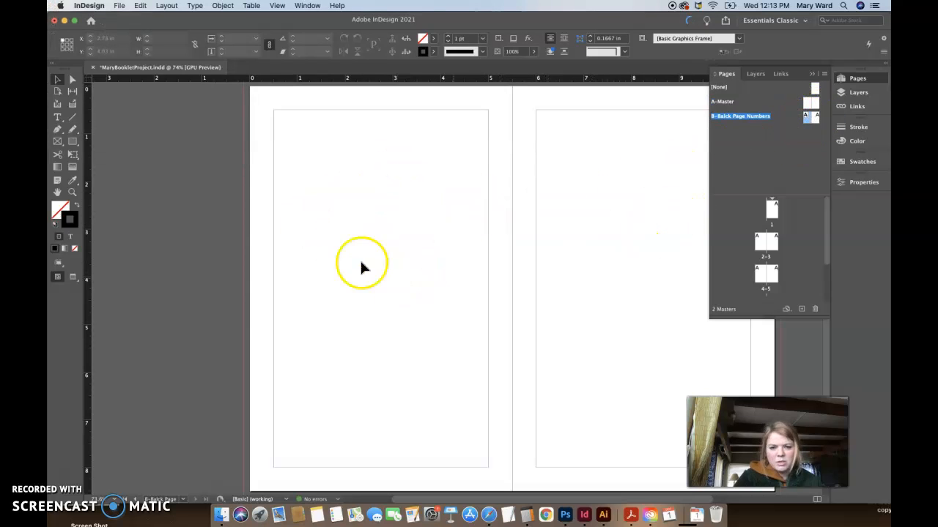
Step: Draw a text frame about 1.85 by 0.31 in below the left master page's bottom margin and enter a centred 1
click(57, 117)
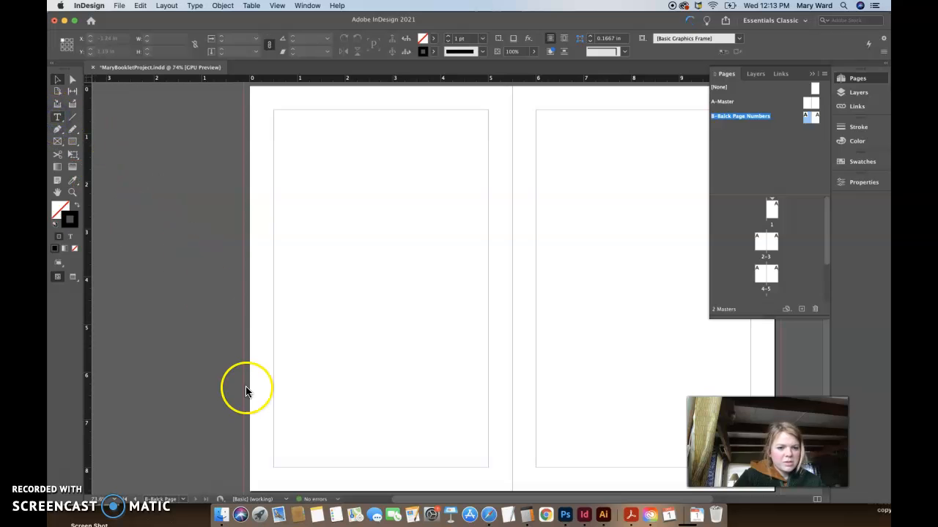
scroll(245, 389, down, 3)
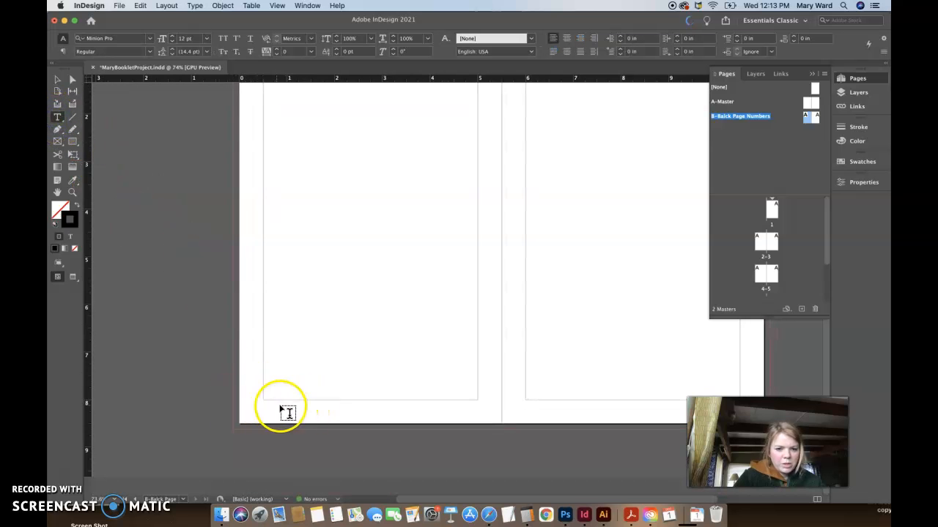
drag(330, 399, 417, 415)
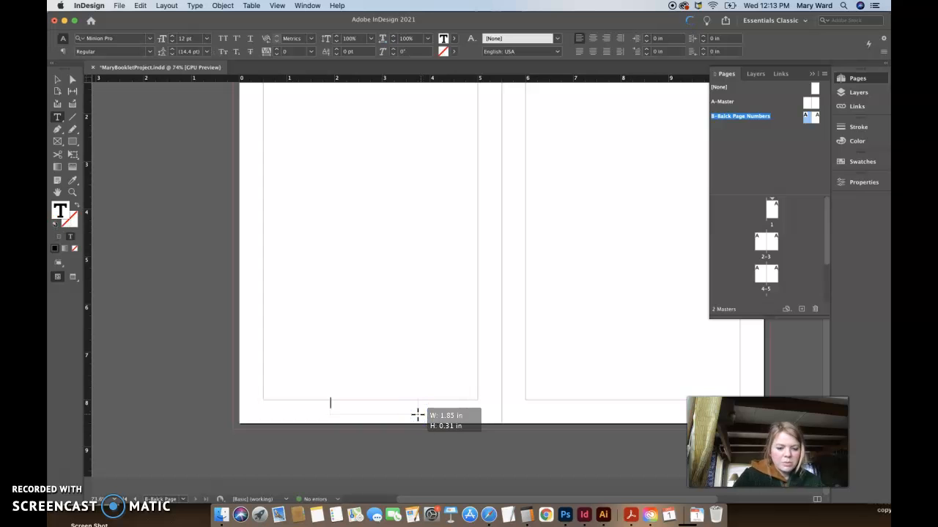
click(334, 403)
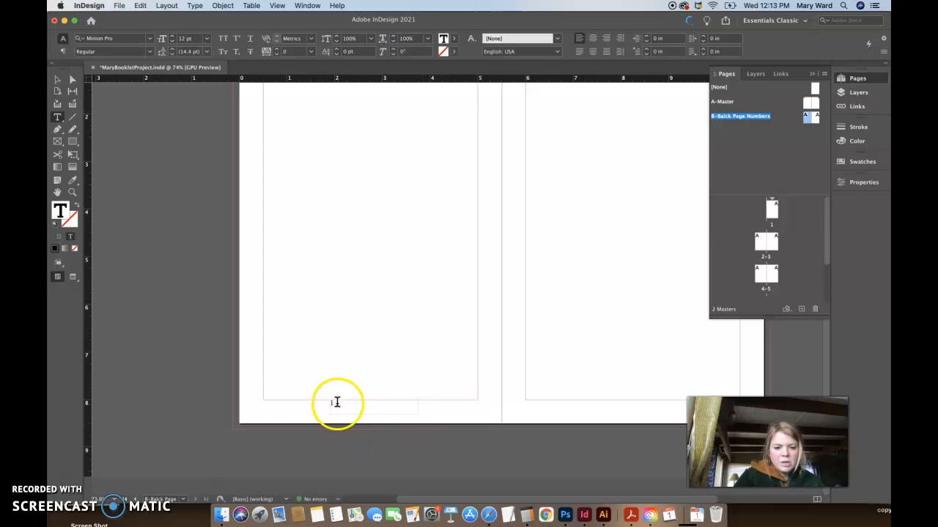
click(593, 38)
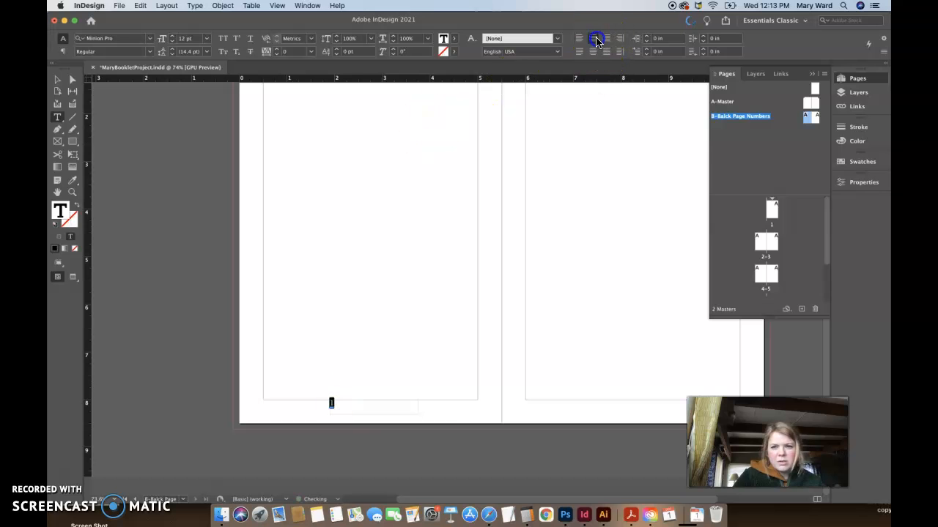
key(Escape)
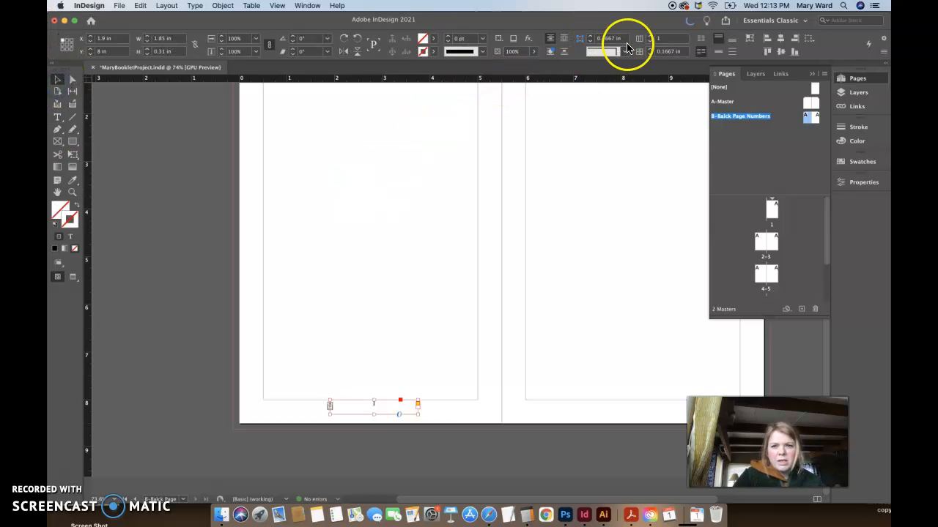
Step: Align the number's text frame to the page and centre it horizontally on the left master page
click(811, 41)
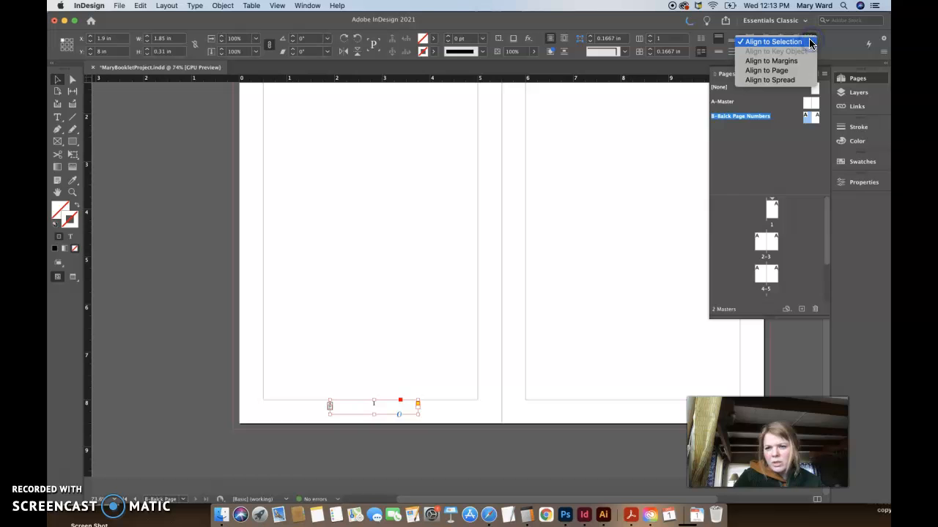
click(791, 71)
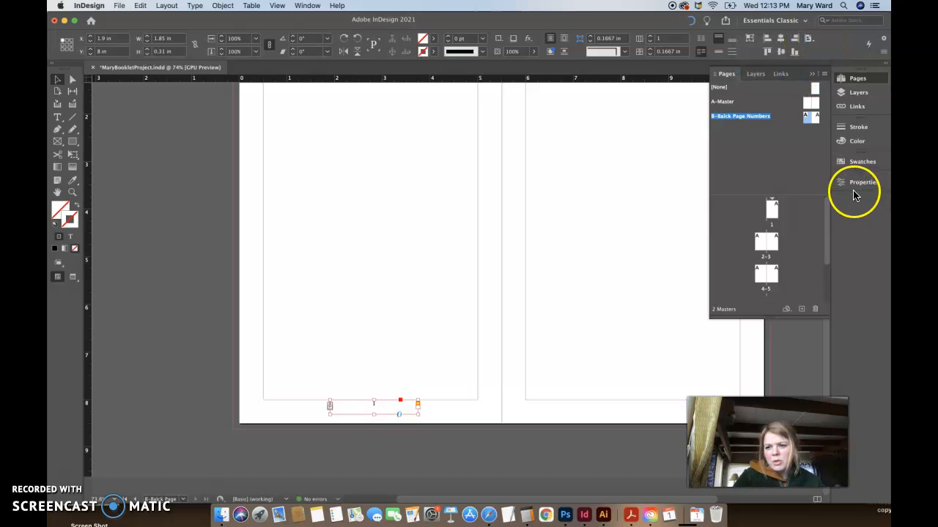
click(853, 184)
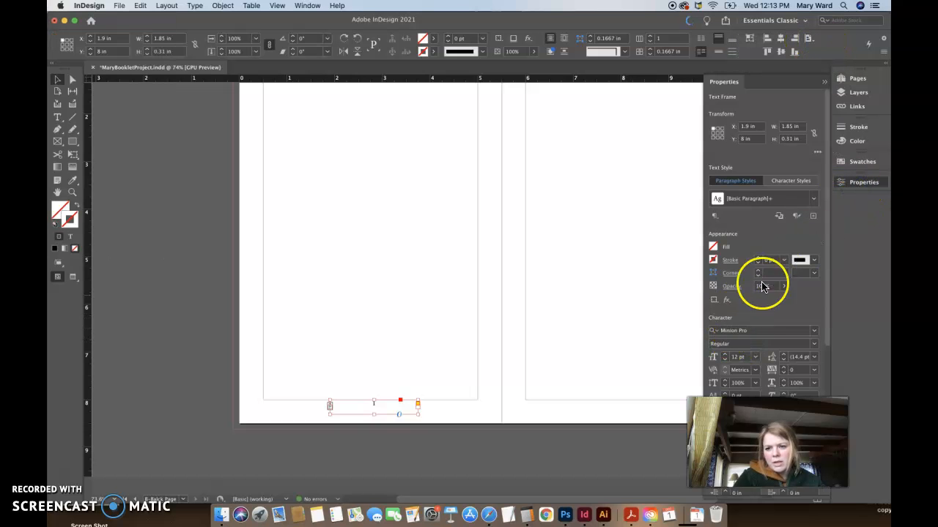
click(873, 185)
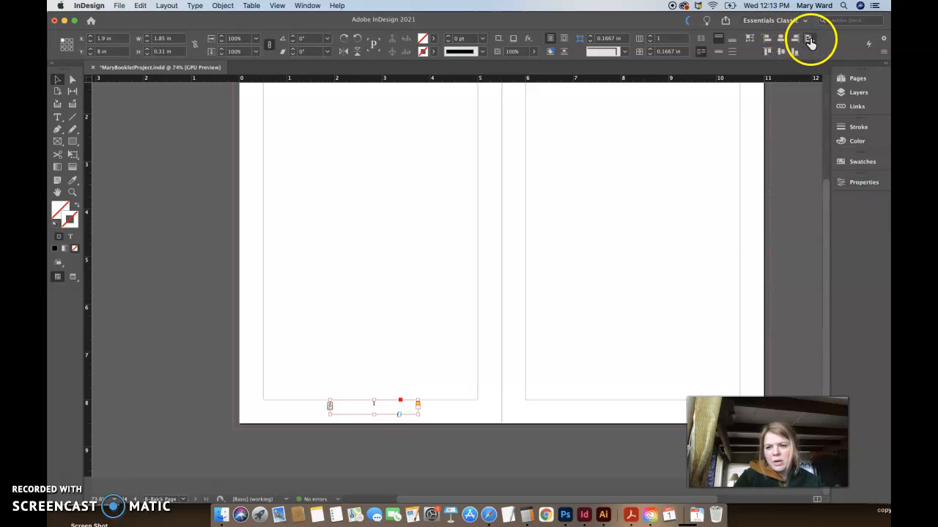
click(810, 41)
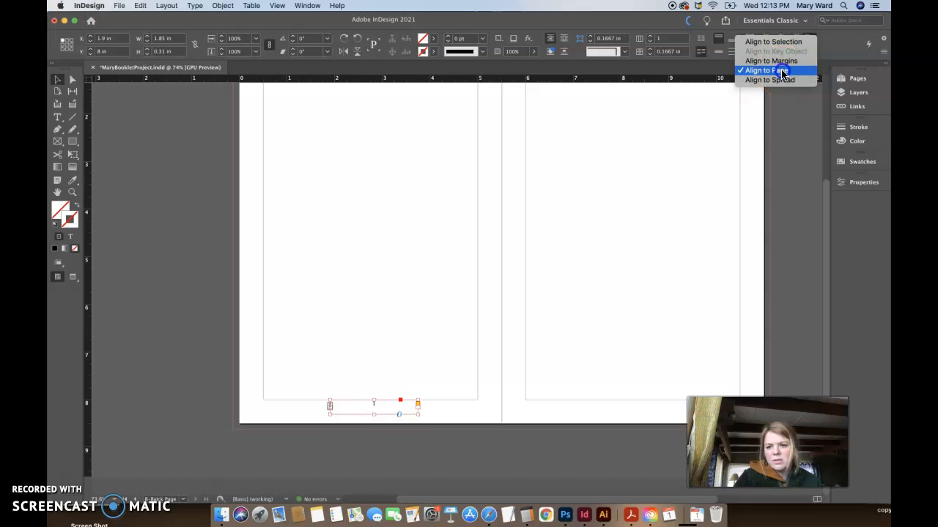
click(776, 70)
click(779, 39)
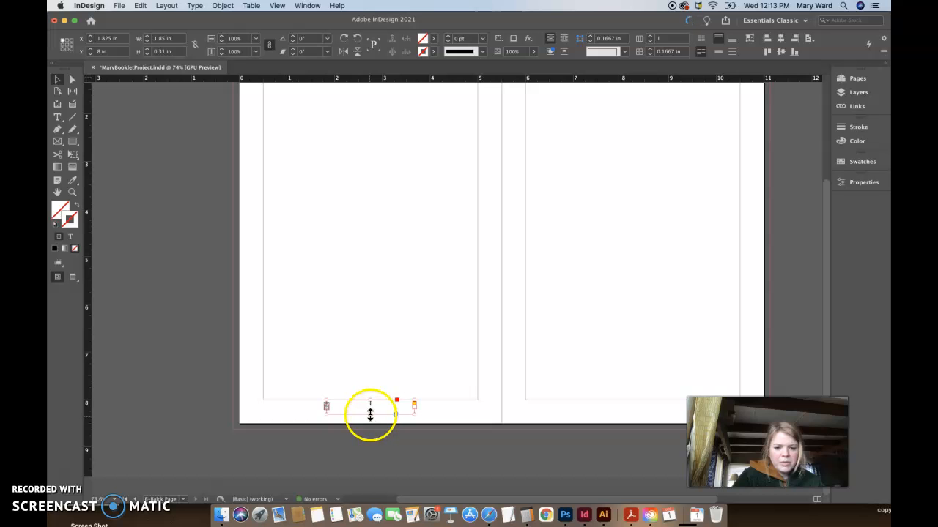
Step: Fit the height of the text frame to the number inside it and deselect the frame
click(58, 81)
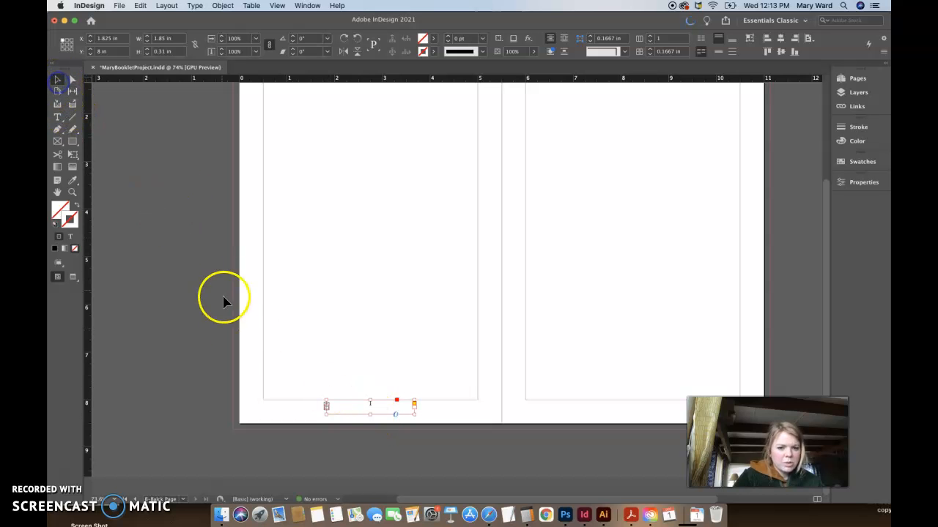
click(229, 322)
click(372, 413)
double_click(371, 414)
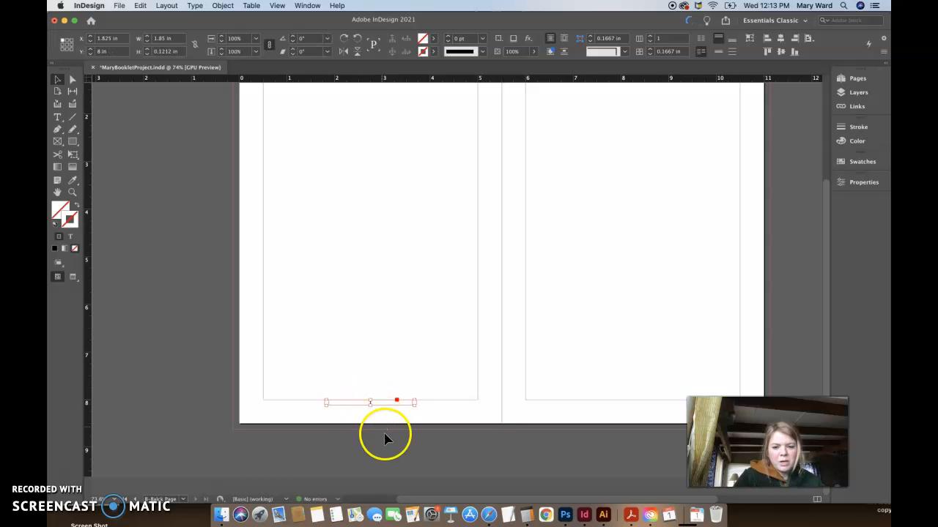
click(370, 430)
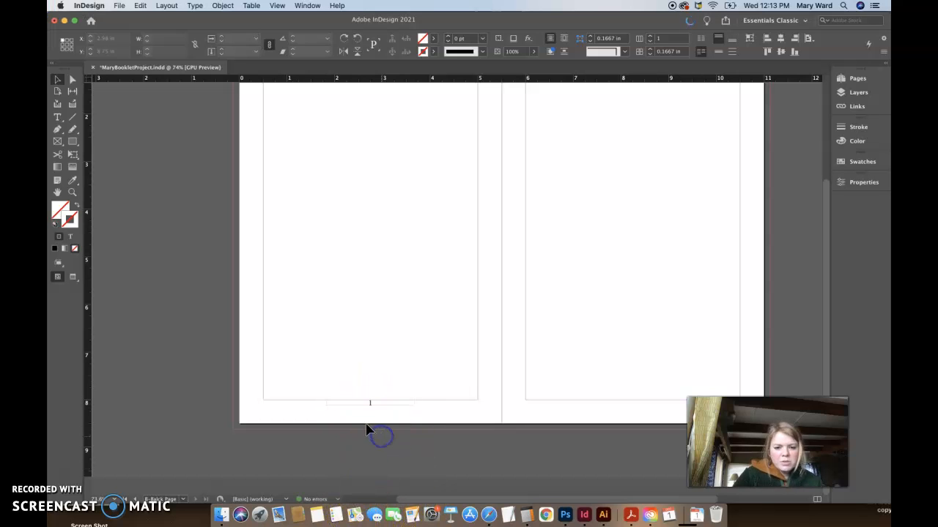
Step: Nudge the number's text frame down below the bottom margin to a Y position of about 8.21 in
click(370, 403)
key(Down)
key(Down)
key(Down)
key(Down)
key(Down)
key(Down)
key(Down)
key(Down)
key(Down)
key(Down)
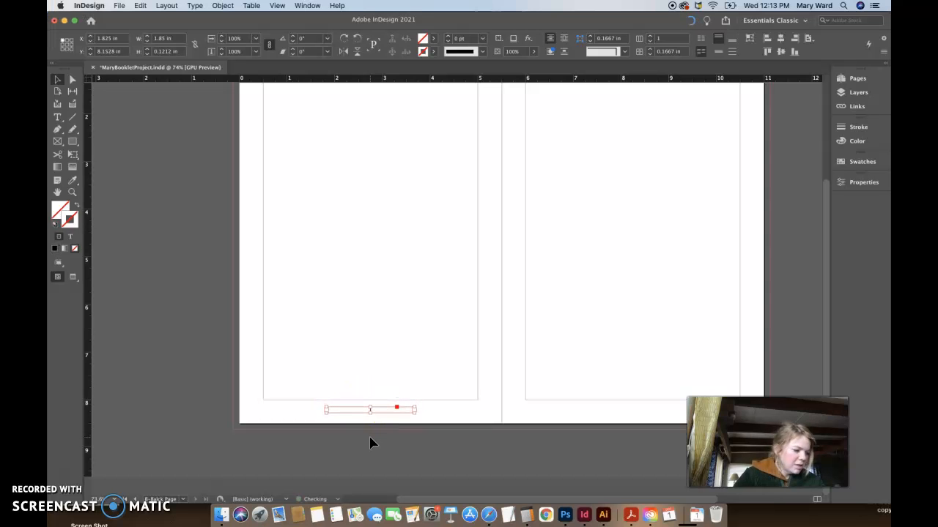
key(Down)
key(Down)
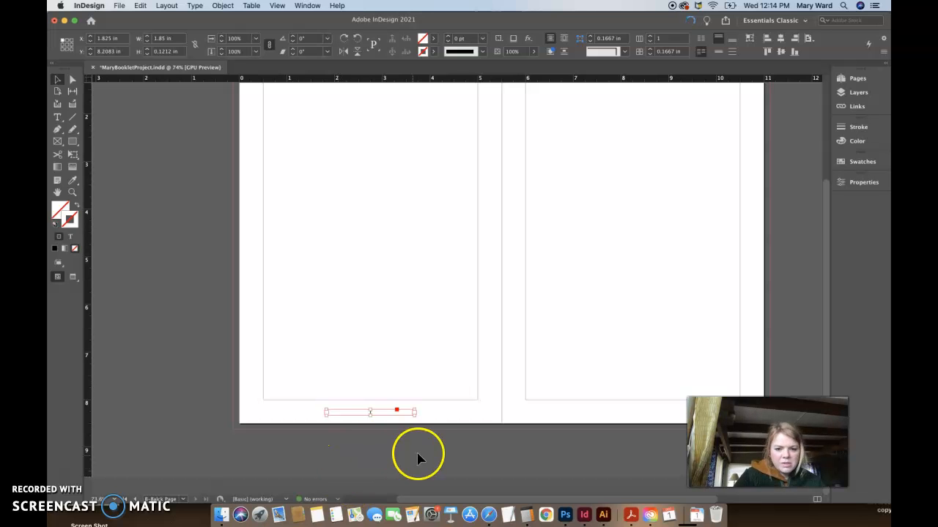
Step: Change the font of the number in the frame to Anton
double_click(373, 412)
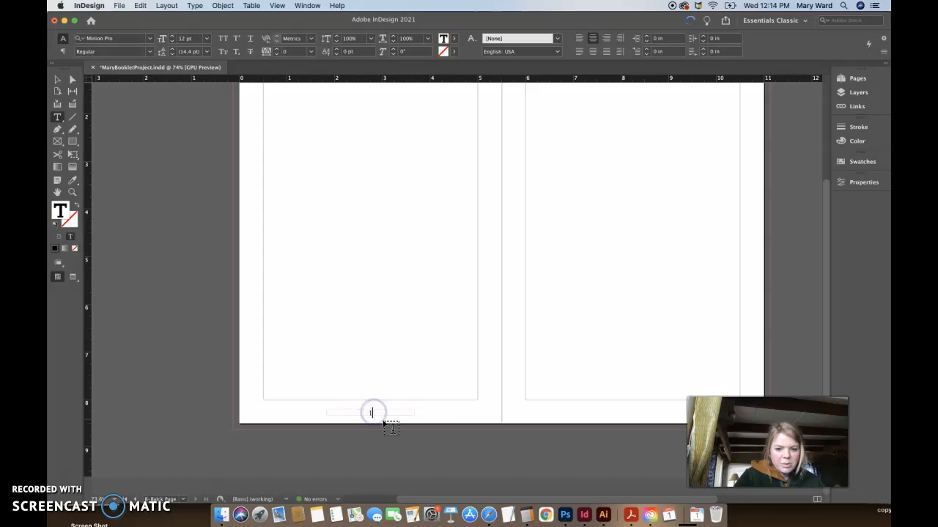
drag(373, 413, 358, 414)
click(151, 40)
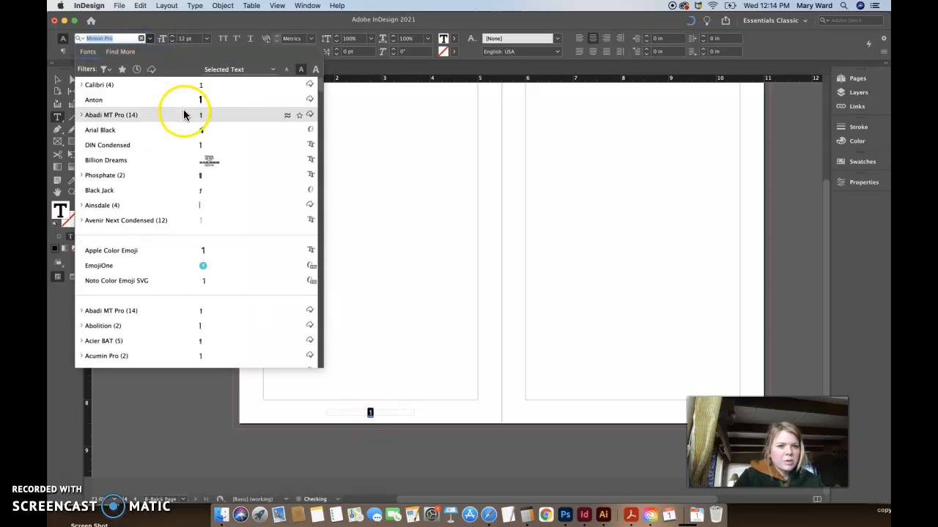
click(188, 101)
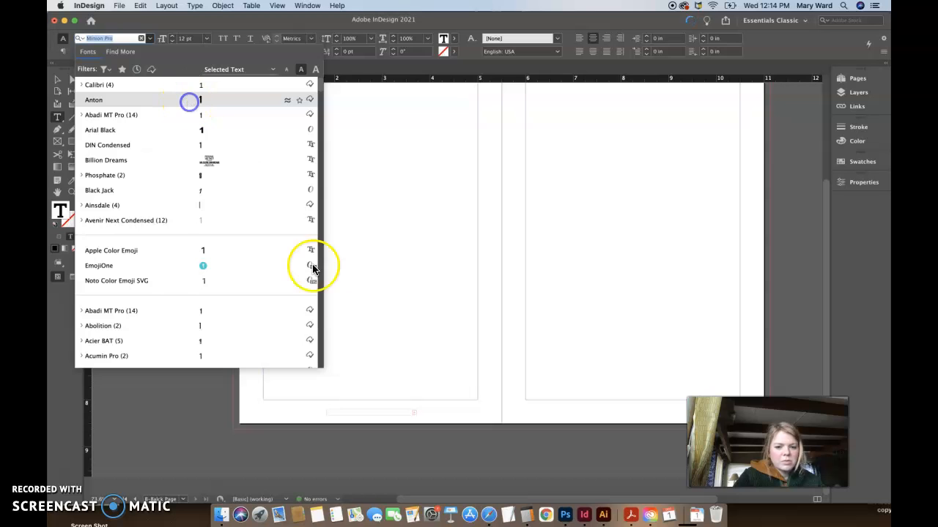
Step: Enlarge the text frame to about 0.3 in high and set the number's size to 10 pt
click(58, 79)
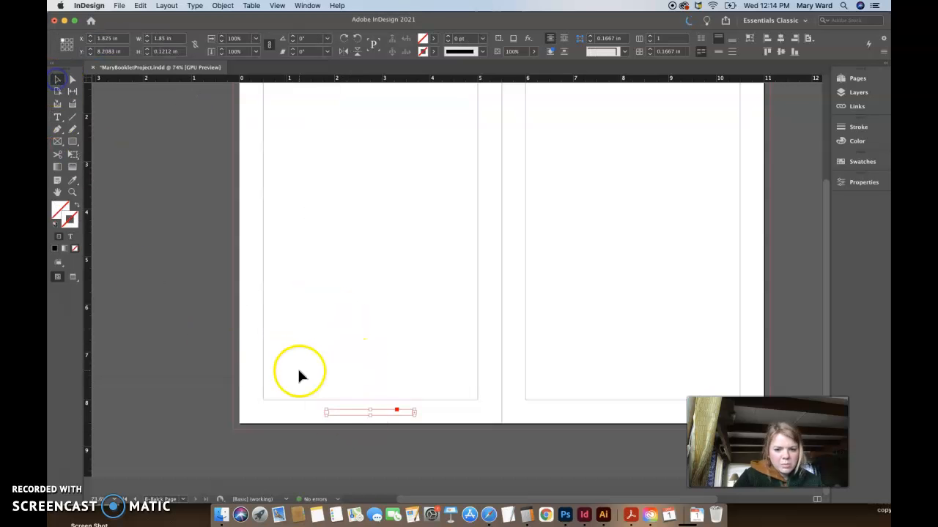
drag(371, 410, 370, 419)
double_click(374, 411)
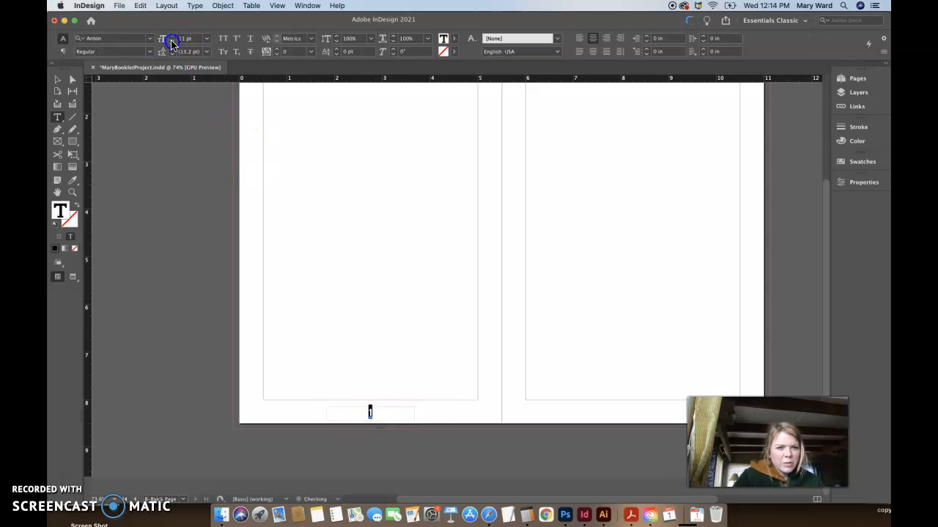
click(57, 79)
click(155, 274)
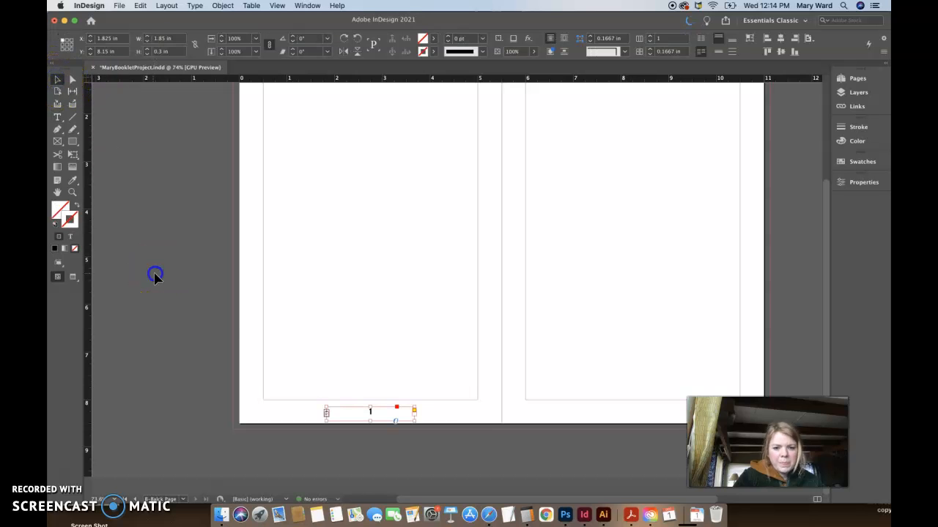
Step: Fit the frame's height to the 10 pt Anton number and deselect it
click(360, 415)
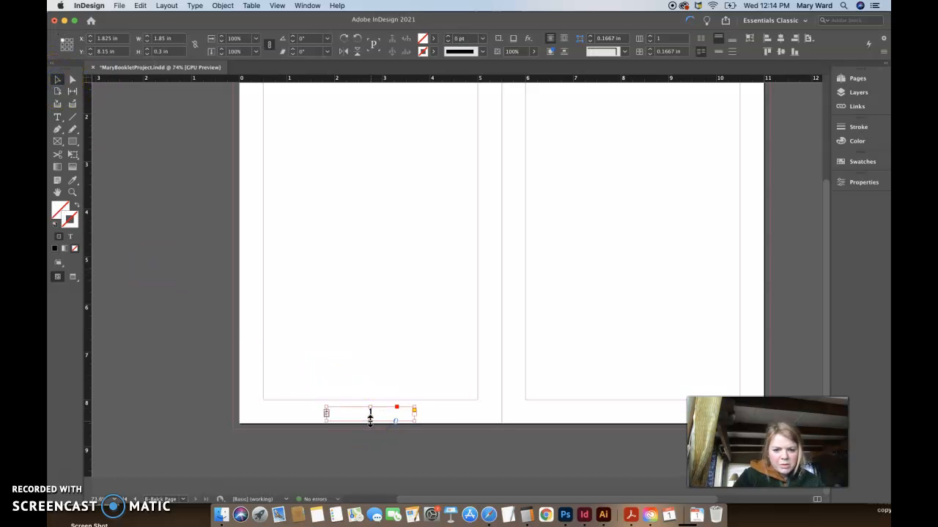
double_click(370, 419)
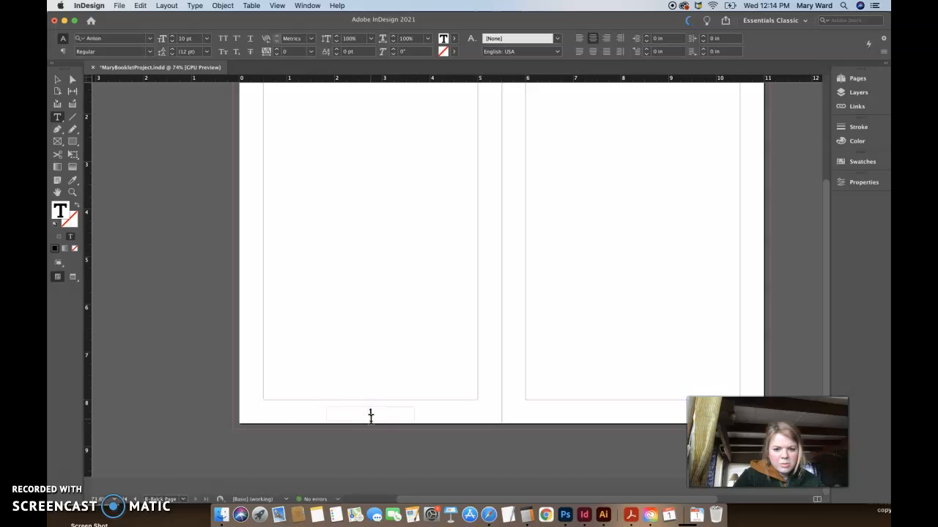
click(57, 79)
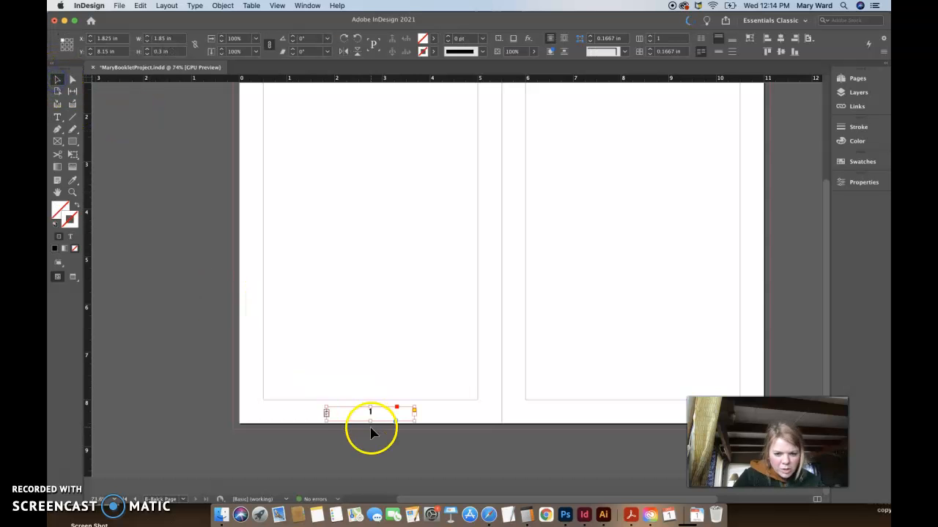
click(370, 428)
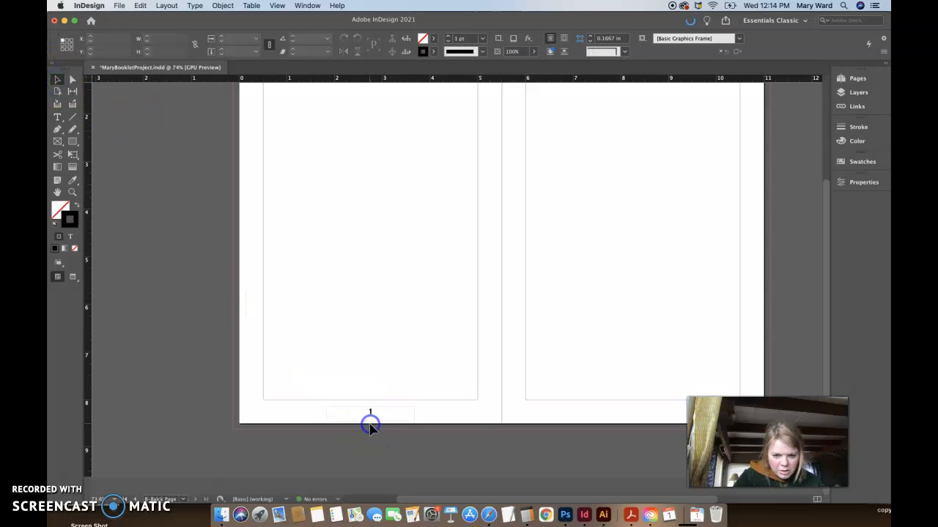
click(371, 421)
click(469, 412)
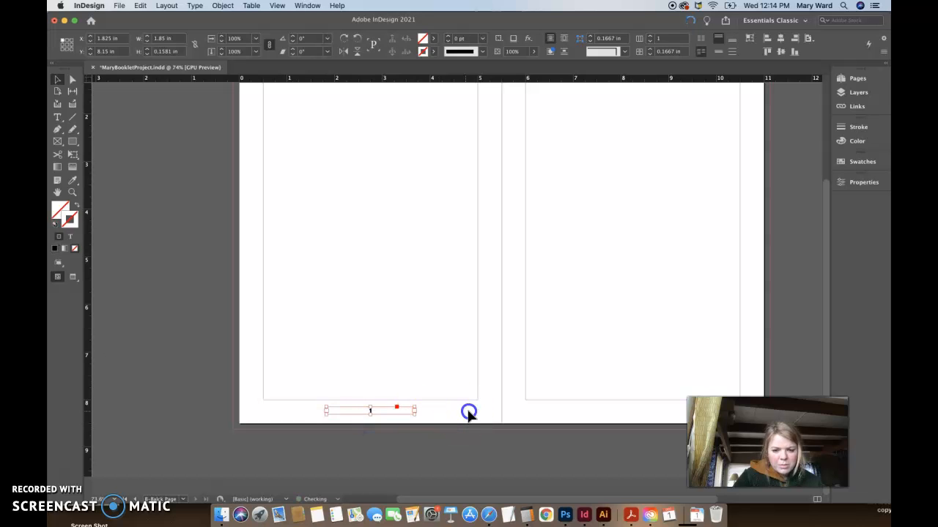
Step: Replace the typed 1 on the left master page with the Current Page Number marker
click(852, 79)
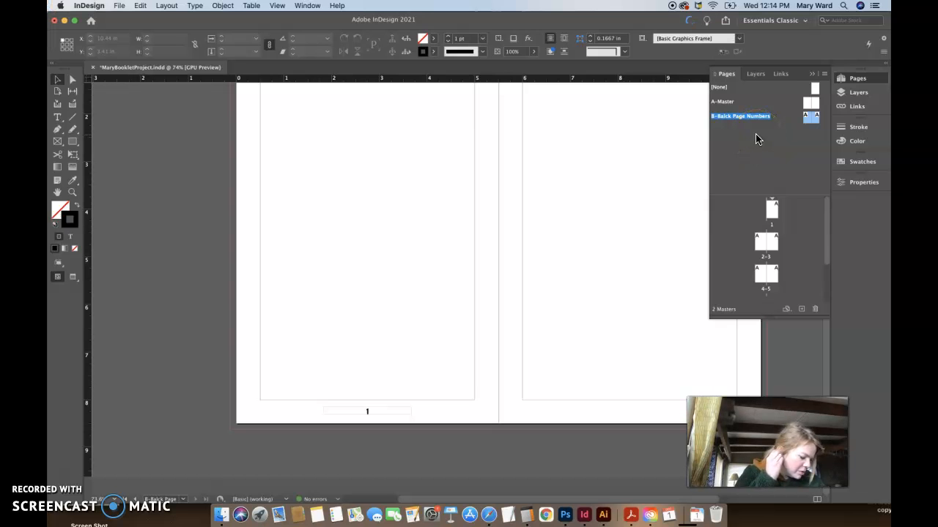
double_click(371, 411)
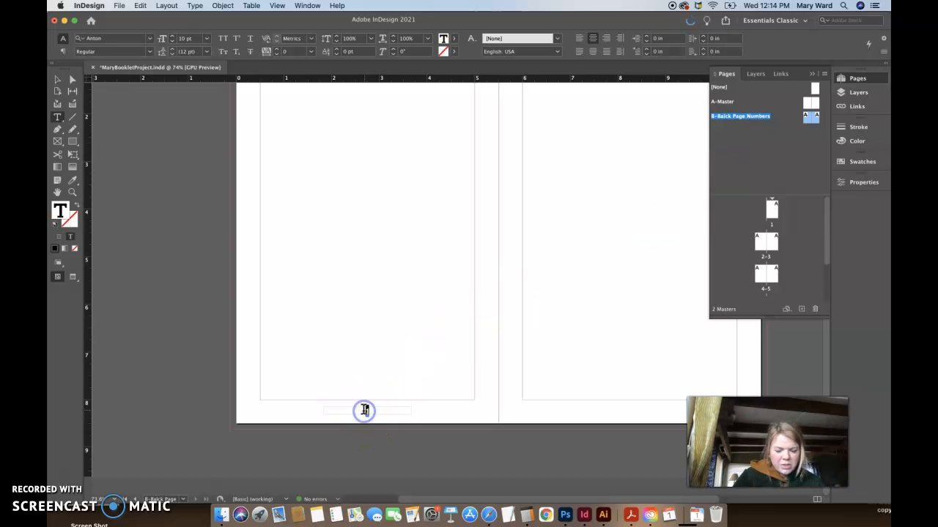
click(194, 6)
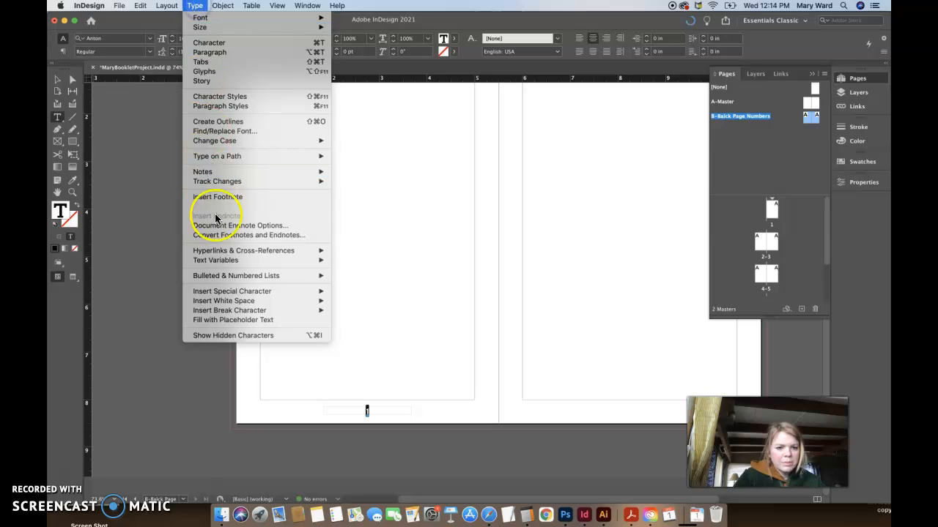
mouse_move(223, 293)
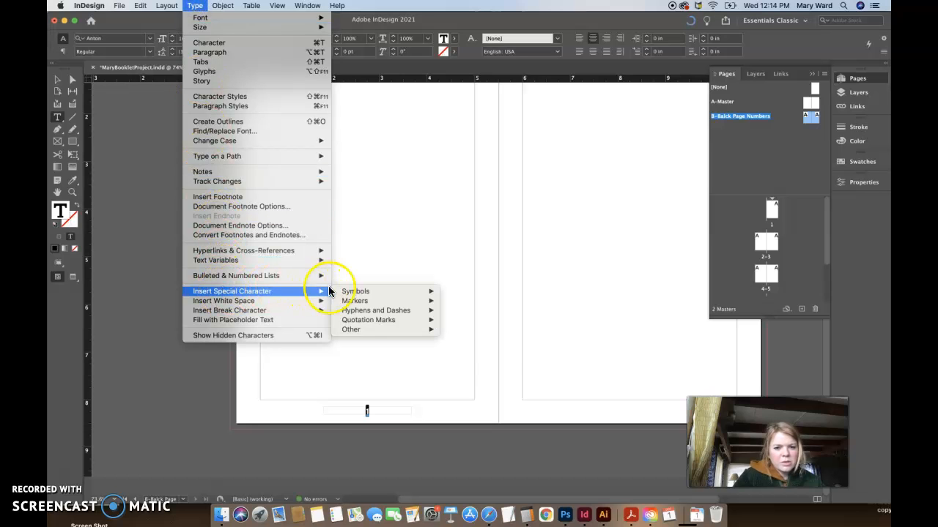
mouse_move(364, 301)
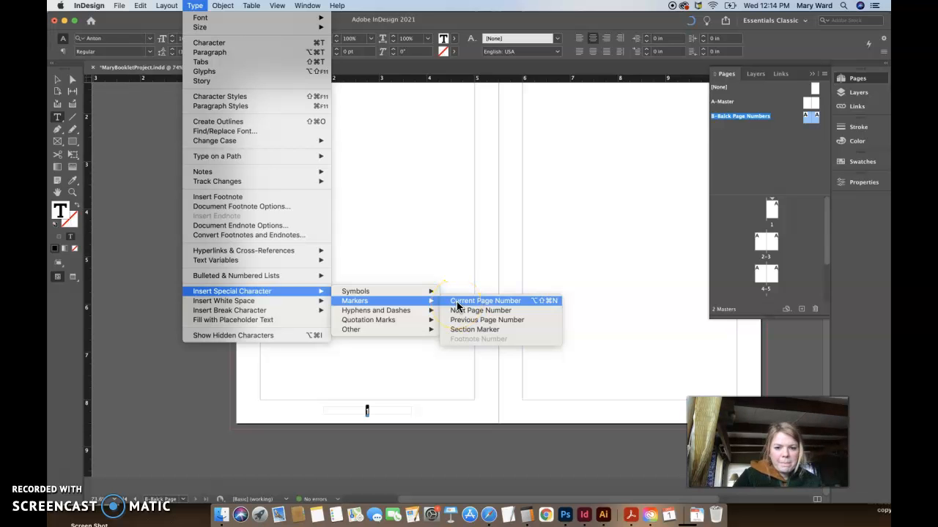
click(457, 304)
click(367, 411)
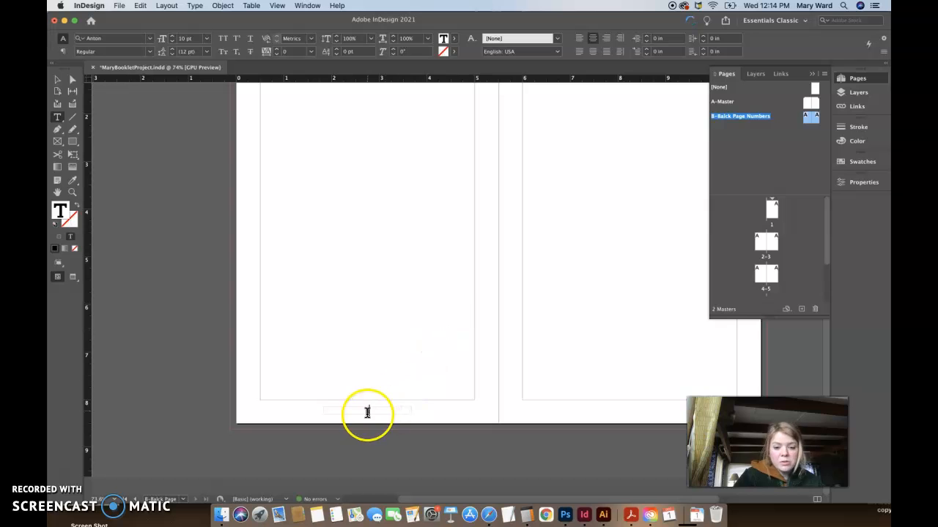
click(368, 410)
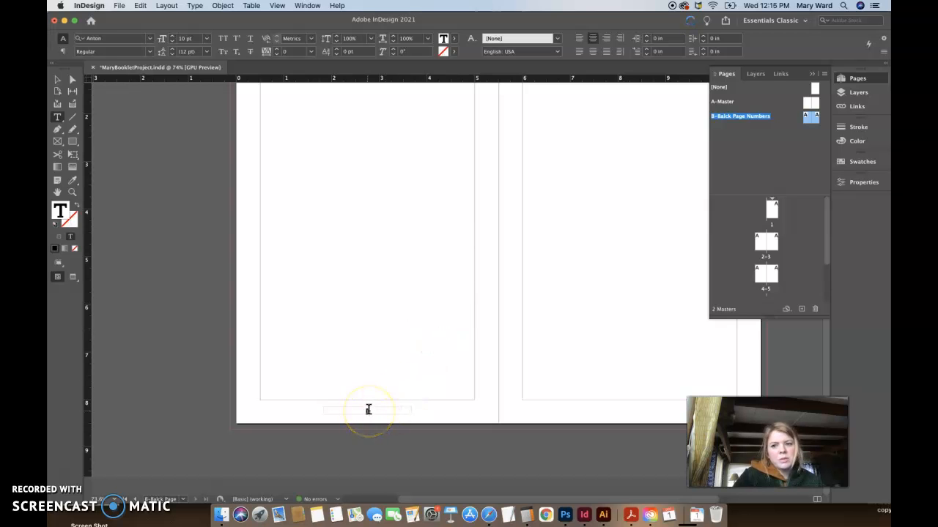
Step: Examine page 1, spread 2-3 and A-Master for page numbers, and return to the left page of B-Balck Page Numbers
scroll(369, 410, right, 4)
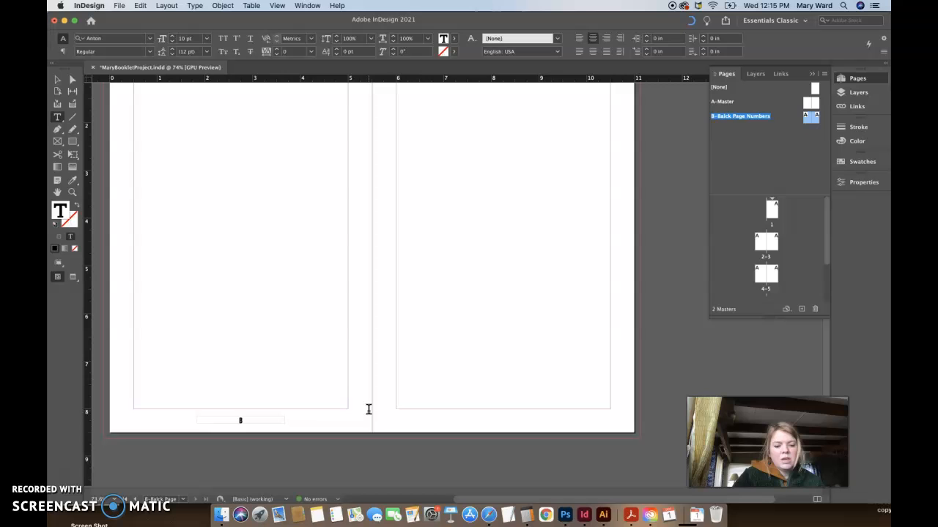
click(58, 79)
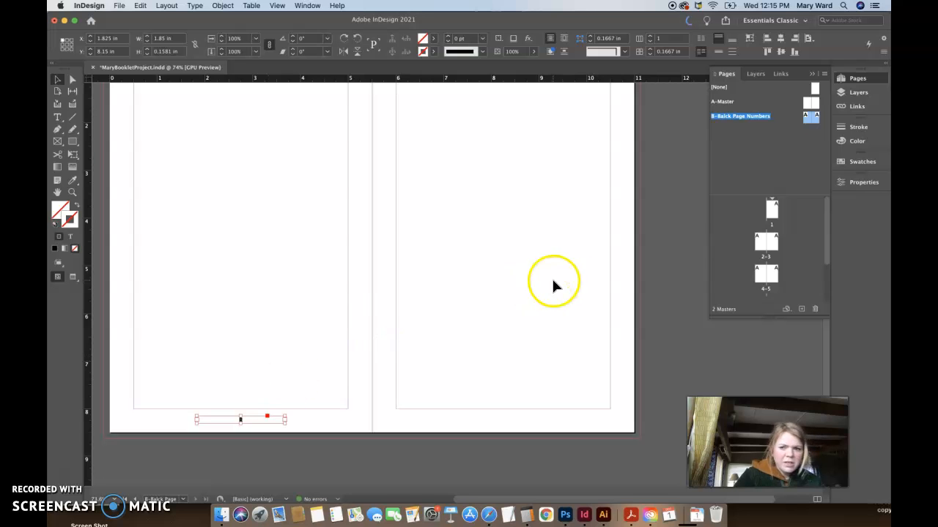
click(774, 213)
double_click(774, 213)
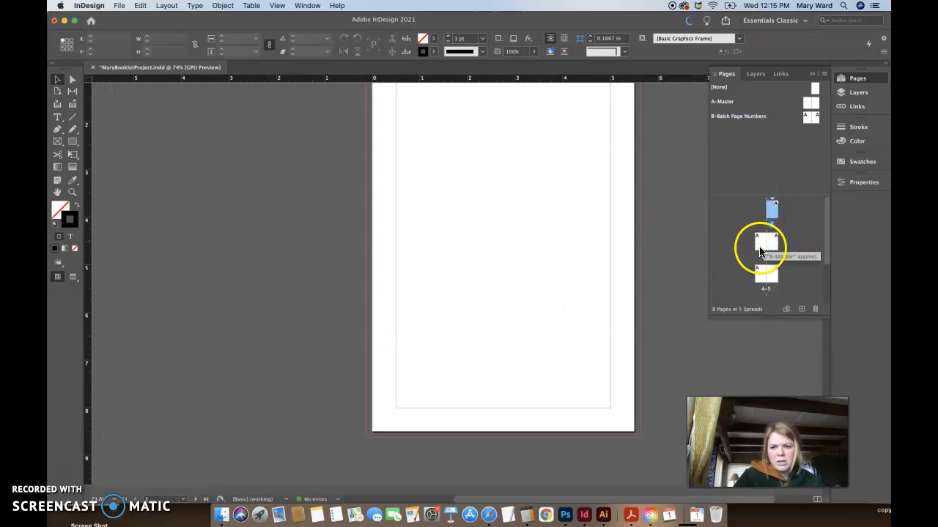
click(760, 246)
double_click(759, 245)
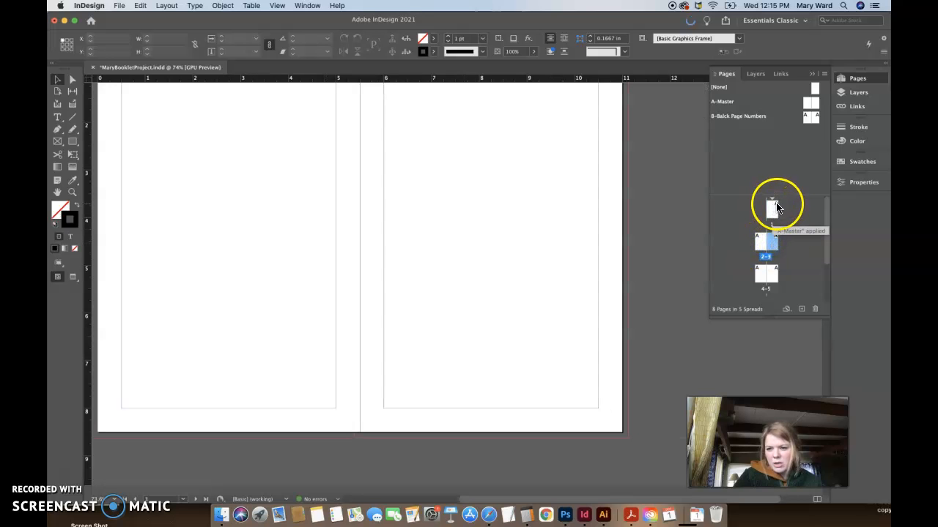
double_click(805, 106)
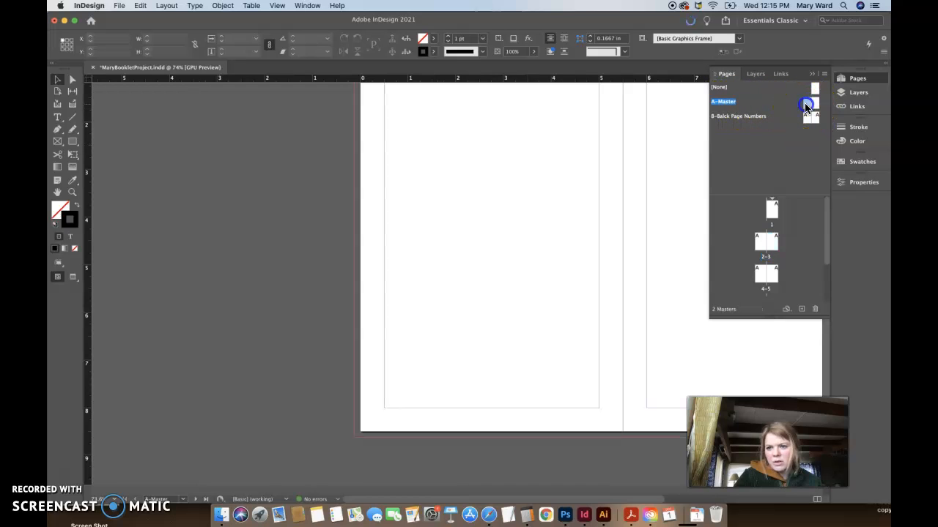
double_click(807, 116)
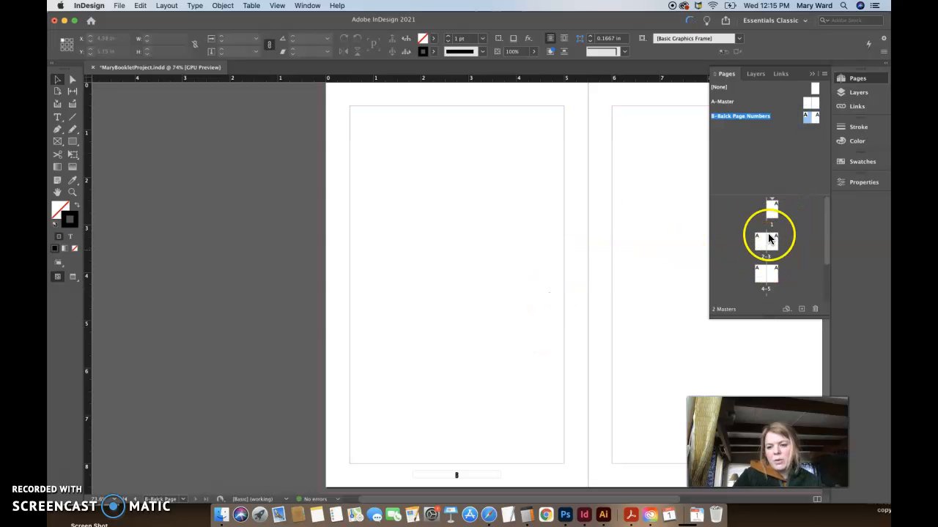
drag(801, 129, 773, 221)
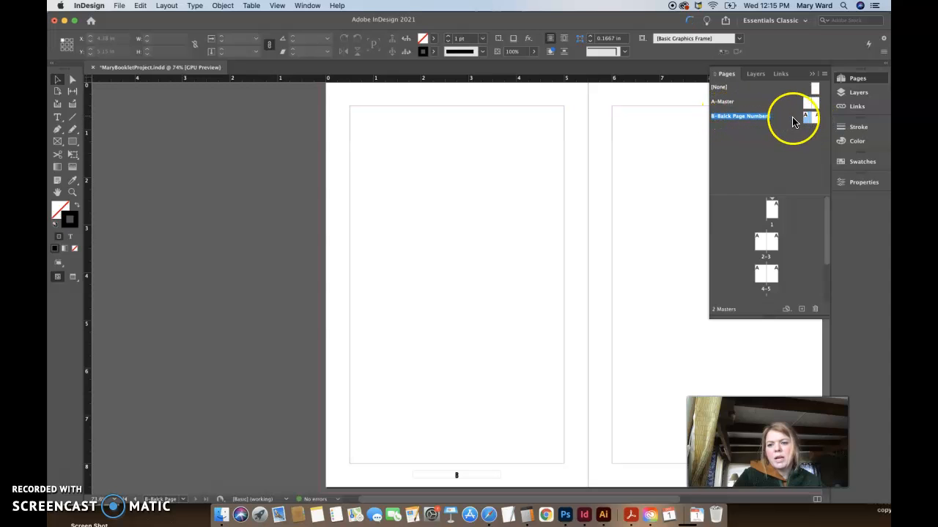
scroll(738, 212, down, 1)
scroll(738, 212, up, 1)
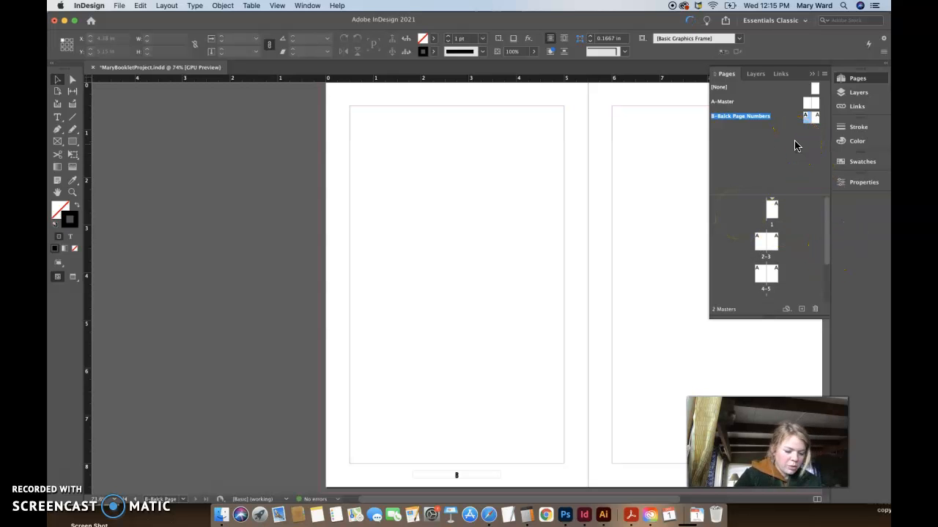
Step: Copy the left page number frame on B-Balck Page Numbers and place it at the matching spot below the right page's margin
double_click(806, 117)
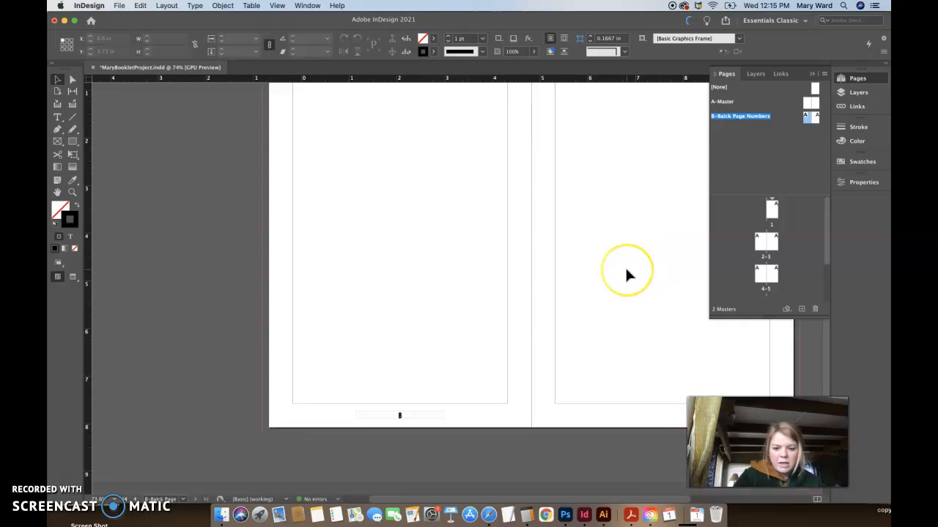
scroll(625, 268, right, 5)
scroll(626, 268, up, 1)
scroll(340, 379, down, 2)
scroll(341, 380, left, 1)
click(216, 411)
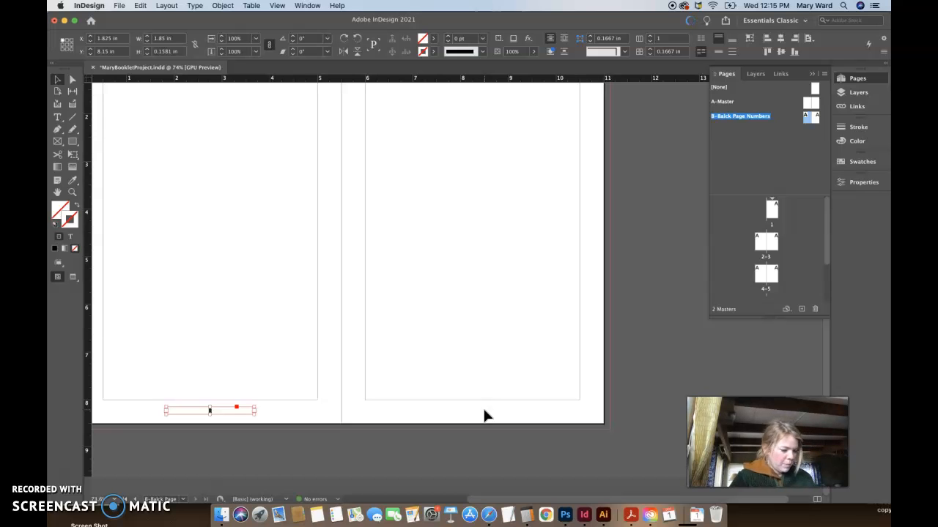
click(236, 409)
key(super+v)
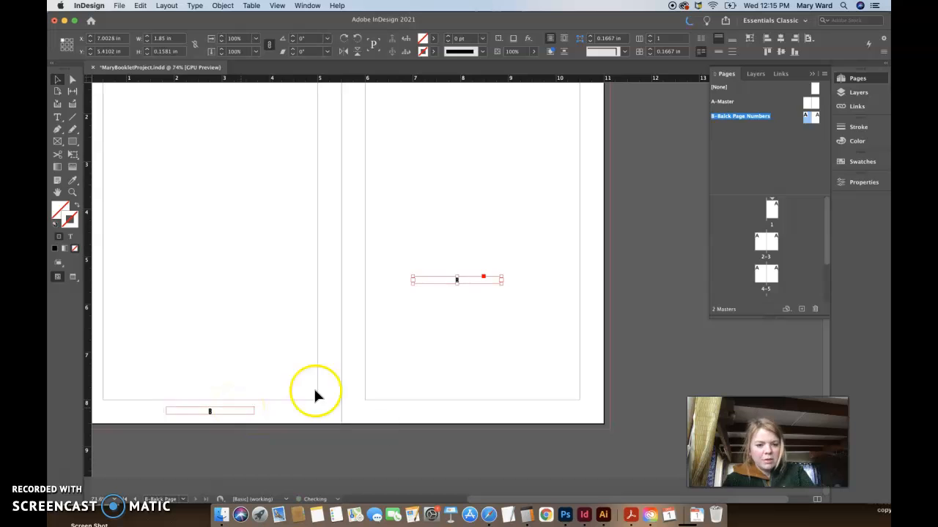
drag(431, 284, 448, 414)
click(415, 375)
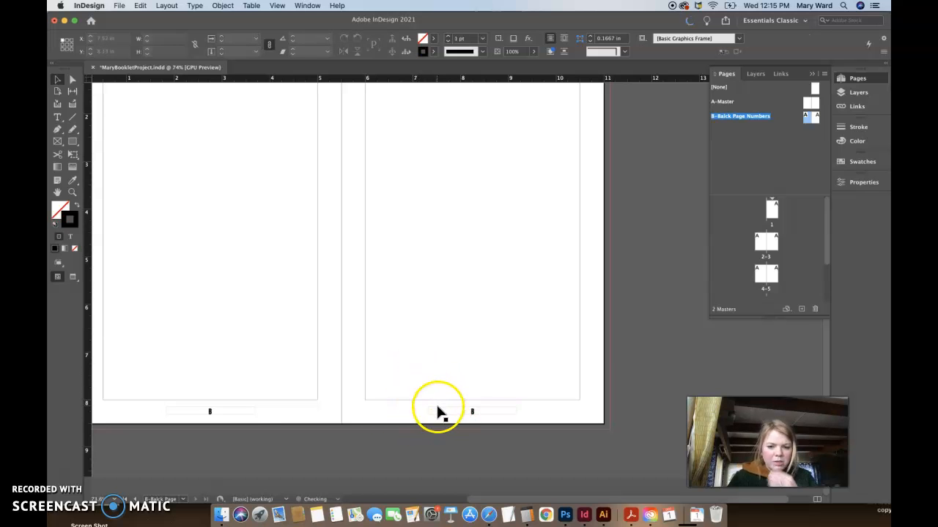
Step: Try to align the two page number frames with each other, and undo the alignment
click(435, 408)
click(243, 410)
click(769, 51)
key(super+z)
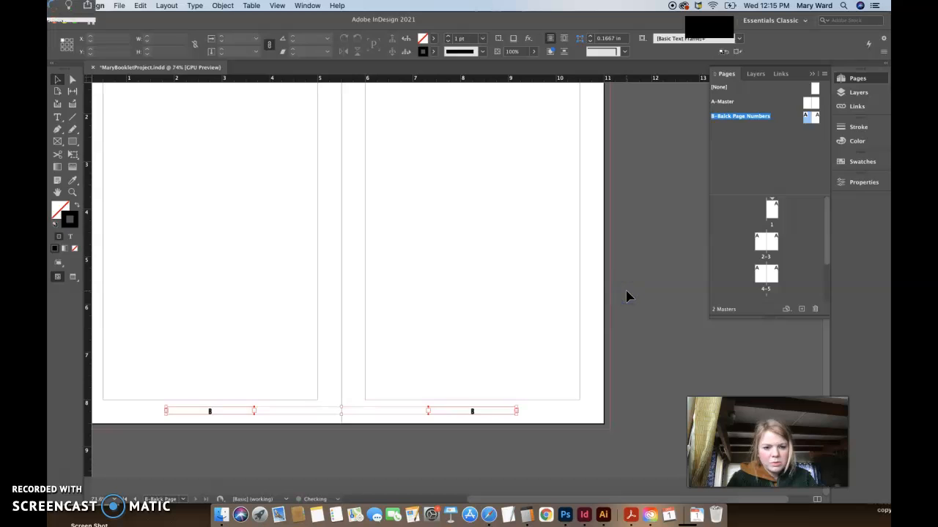
Step: Set the alignment reference to Align to Page and centre the right page number frame horizontally on its page
click(461, 439)
click(454, 413)
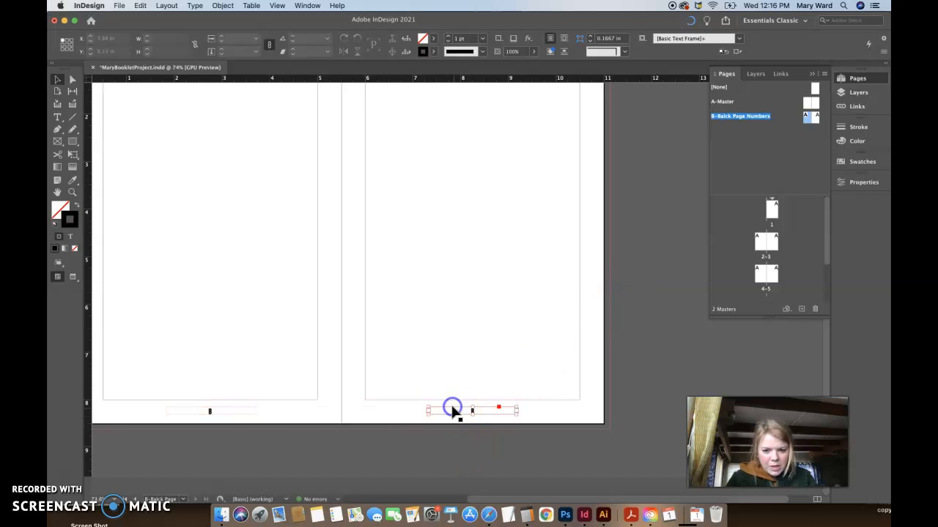
shift+click(253, 412)
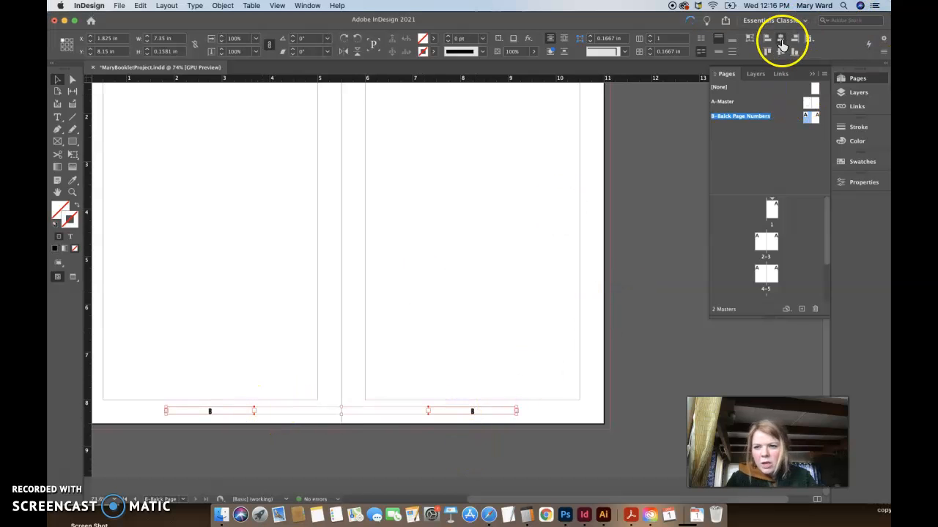
click(806, 38)
click(789, 73)
click(808, 40)
click(781, 42)
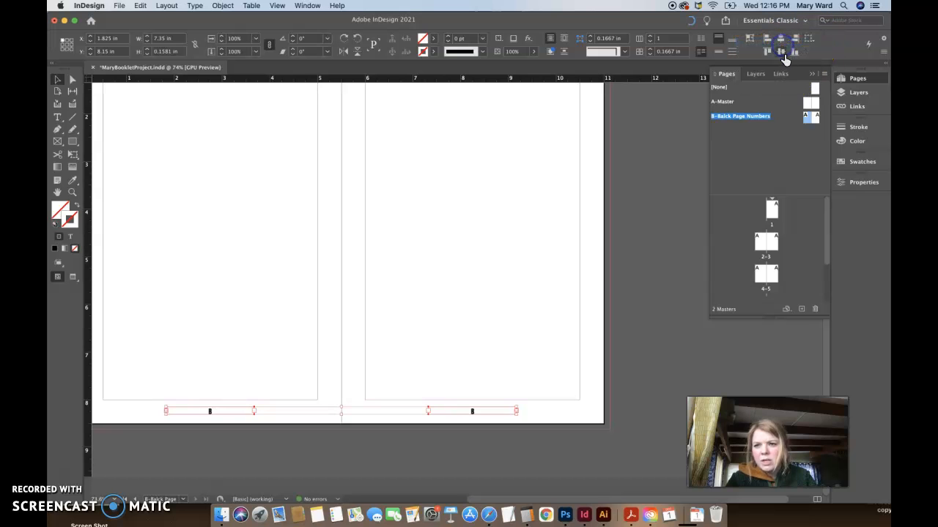
click(807, 37)
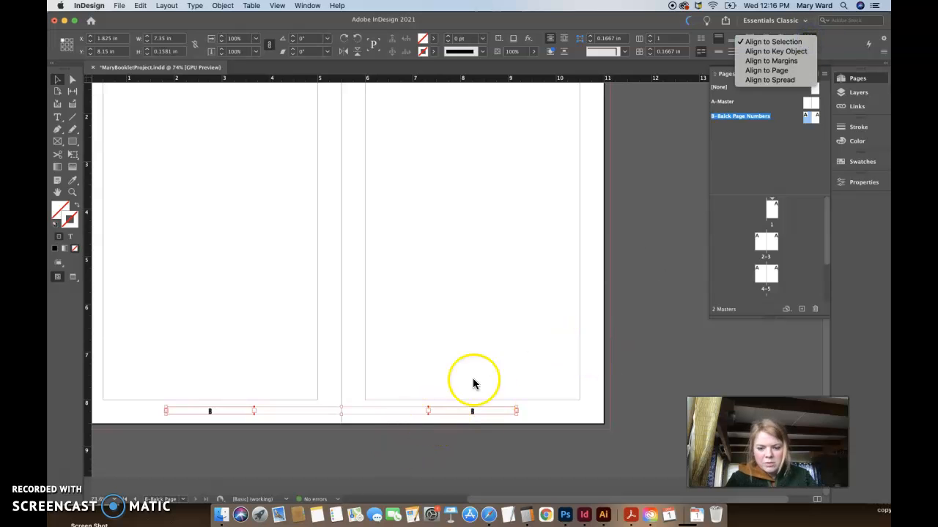
click(781, 70)
click(505, 215)
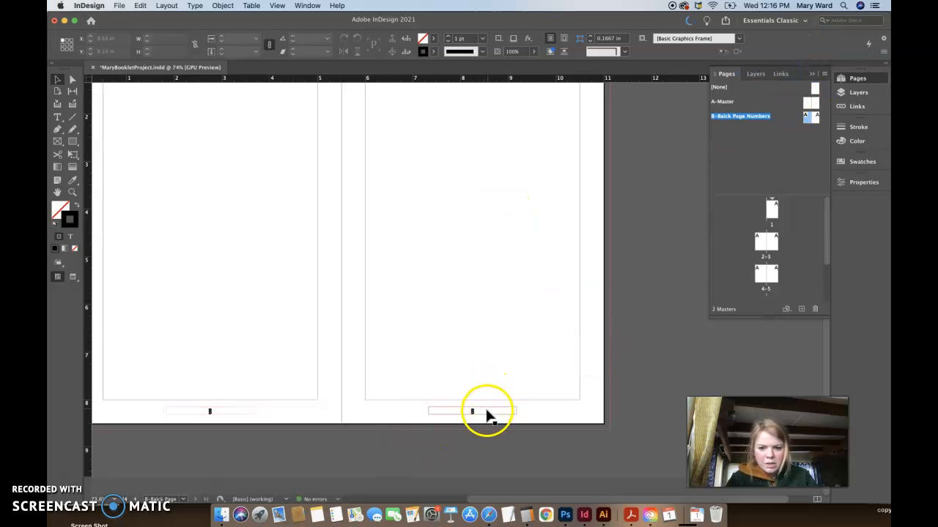
click(483, 411)
click(781, 38)
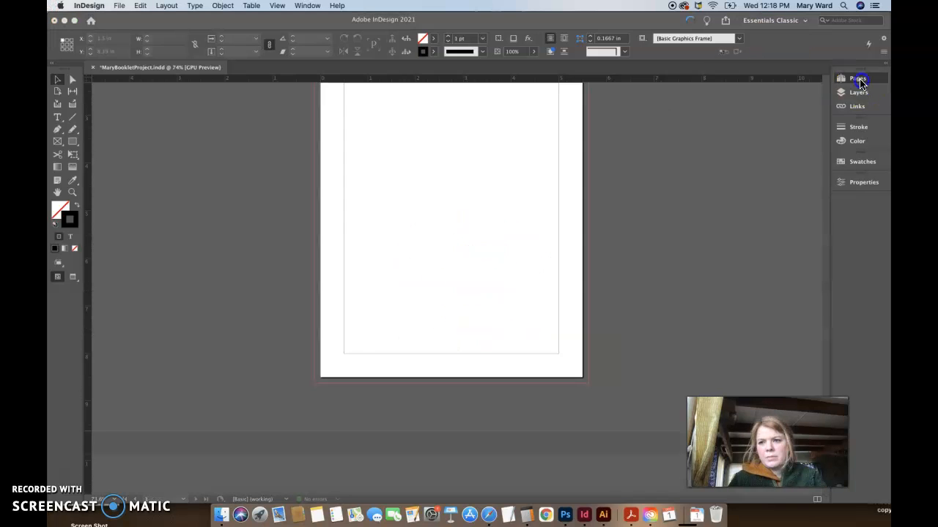
Step: Compare the B-Balck Page Numbers master with page 1 and A-Master to check where page numbers are present
click(857, 79)
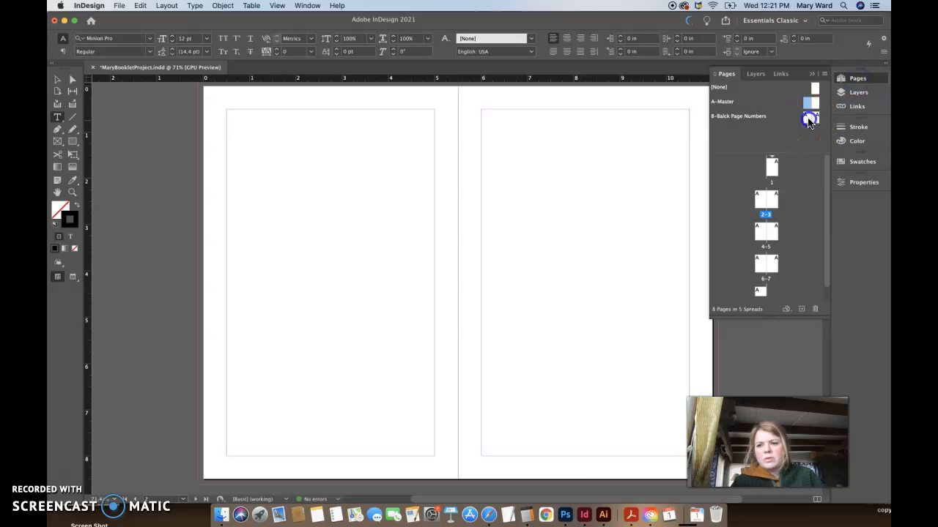
double_click(808, 119)
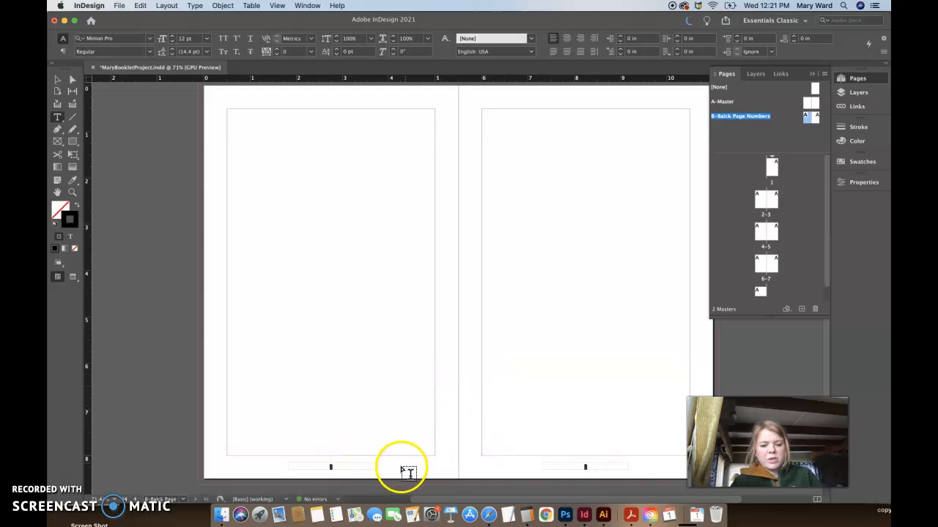
click(772, 171)
double_click(773, 171)
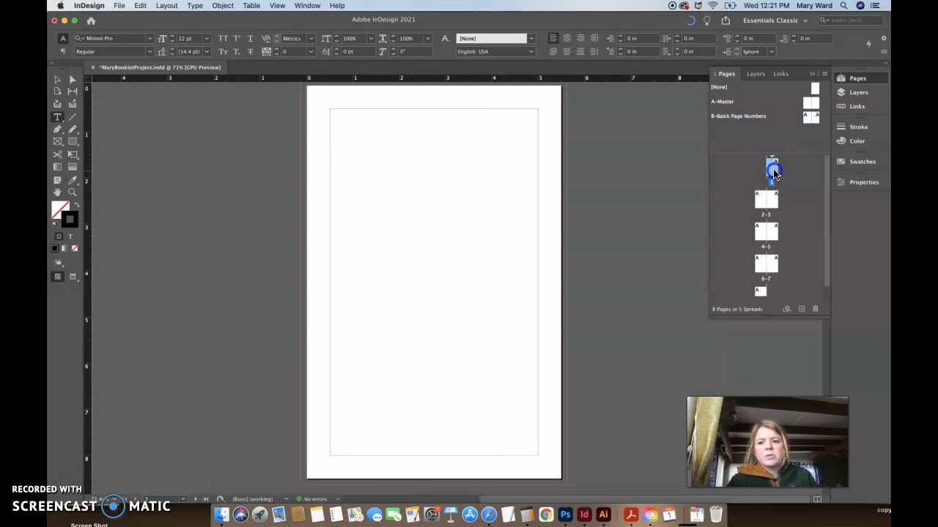
scroll(519, 343, down, 5)
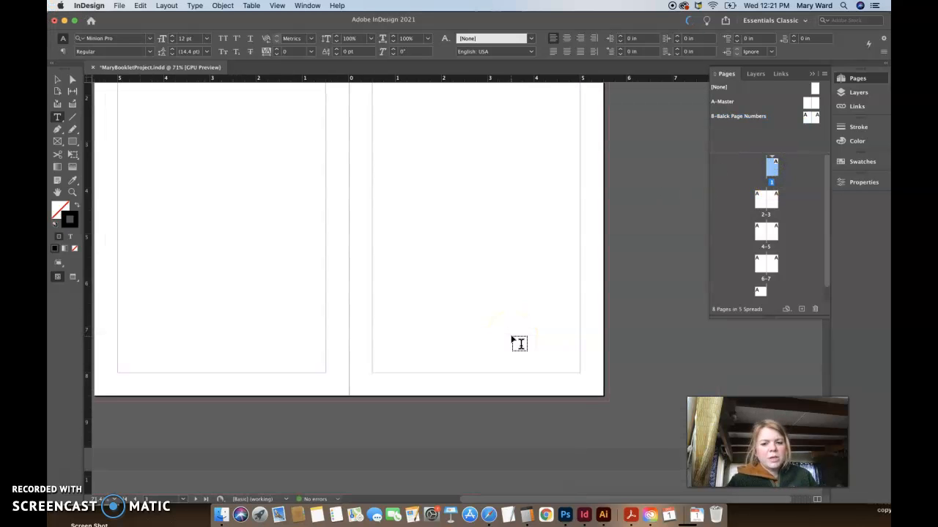
scroll(519, 343, up, 5)
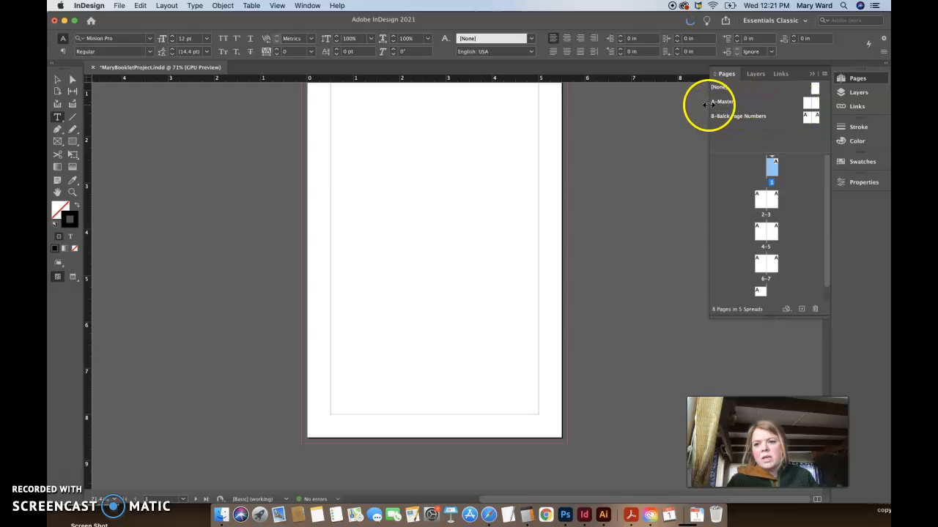
double_click(810, 106)
scroll(595, 168, up, 2)
double_click(772, 169)
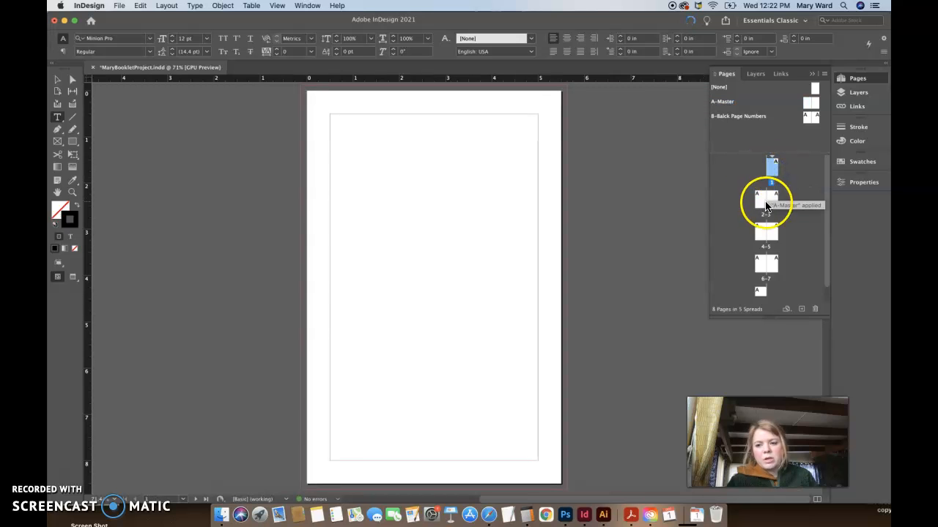
Step: Apply the left and right pages of B-Balck Page Numbers to the matching document pages 2 through 7
click(762, 203)
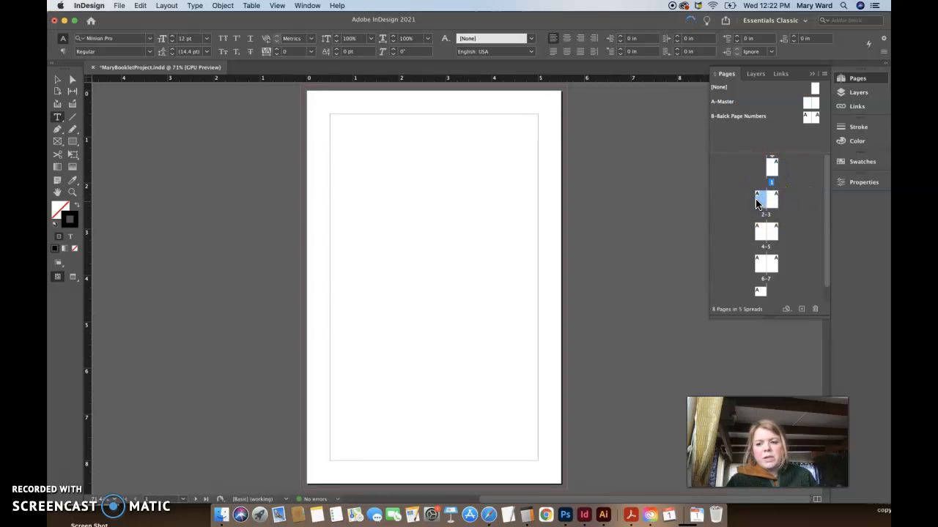
mouse_move(767, 200)
mouse_down()
mouse_move(770, 186)
mouse_move(762, 209)
mouse_up()
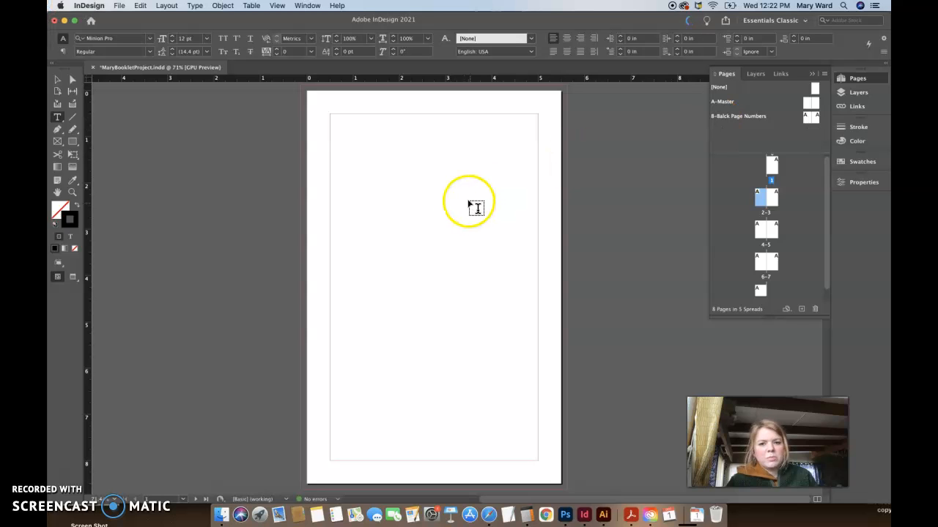
scroll(436, 318, down, 5)
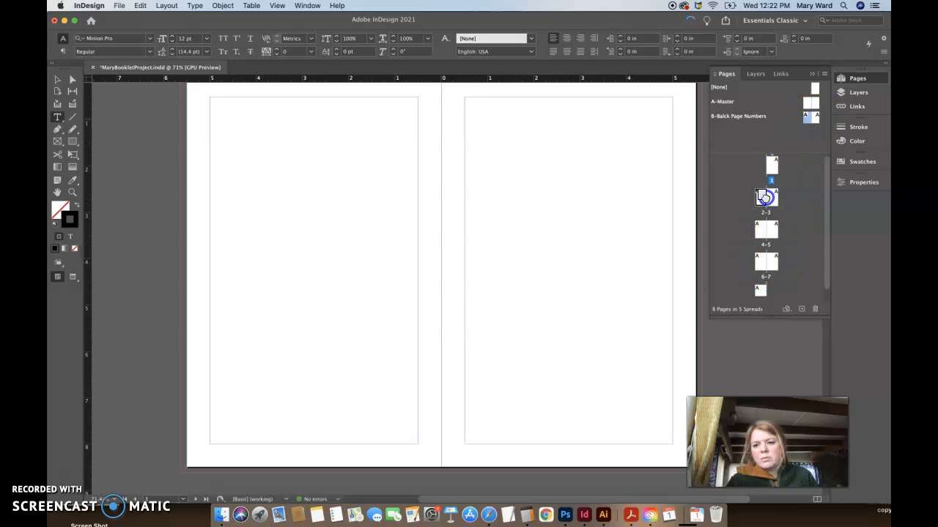
drag(762, 198, 762, 198)
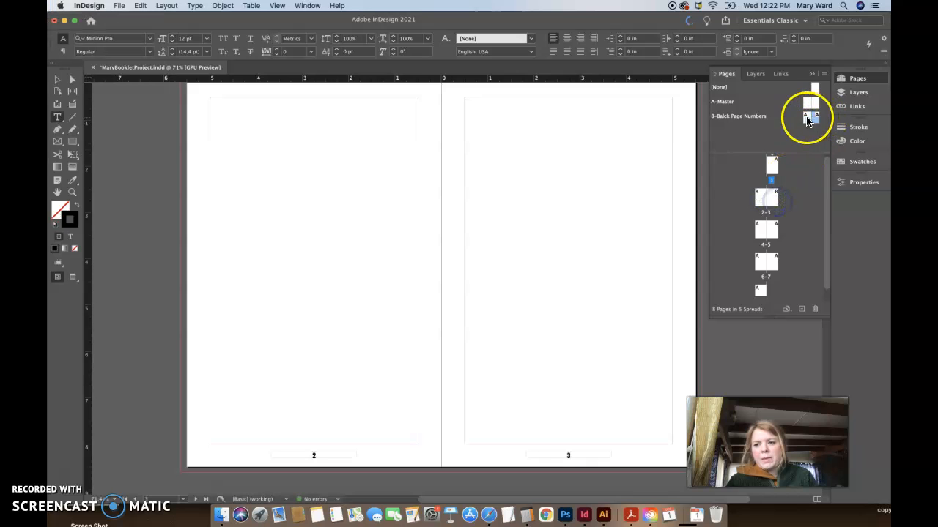
drag(815, 119, 815, 120)
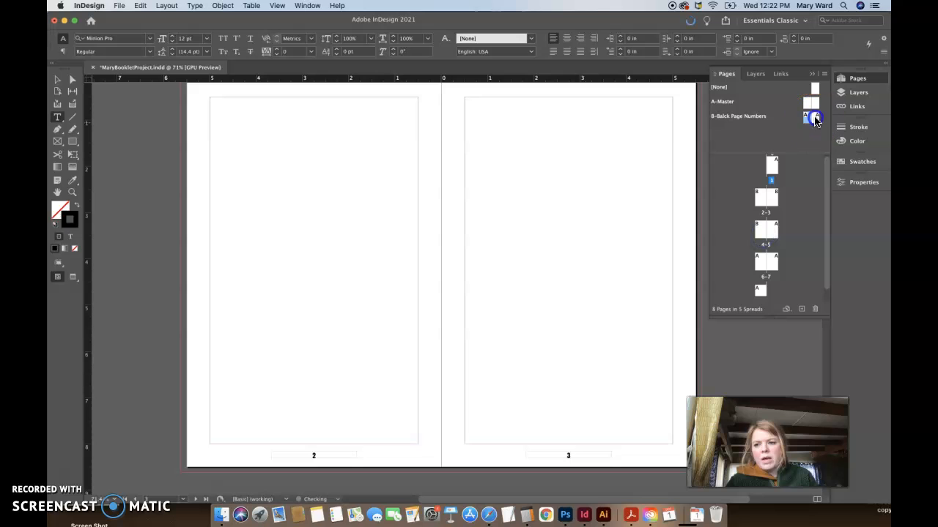
drag(759, 268, 759, 268)
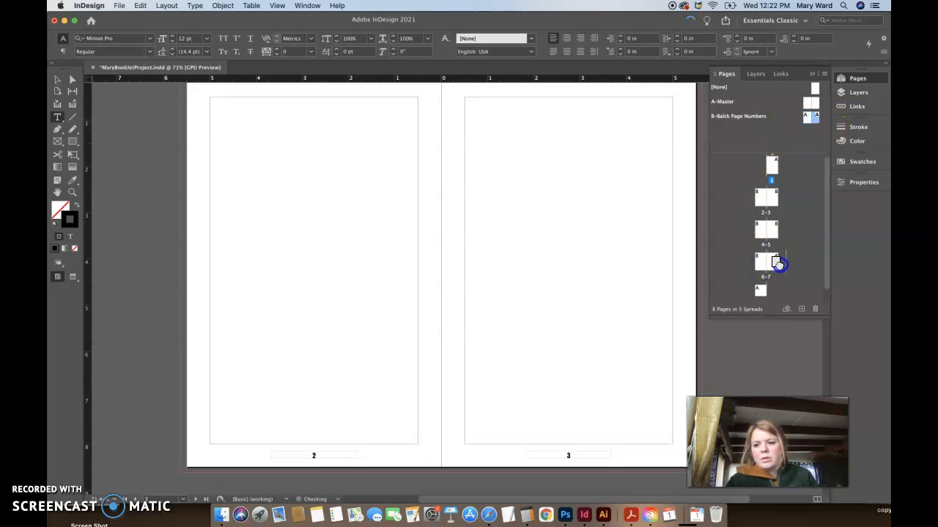
Step: Examine the page numbering on all spreads from page 1 to page 8
double_click(764, 200)
scroll(564, 330, down, 10)
scroll(565, 331, right, 4)
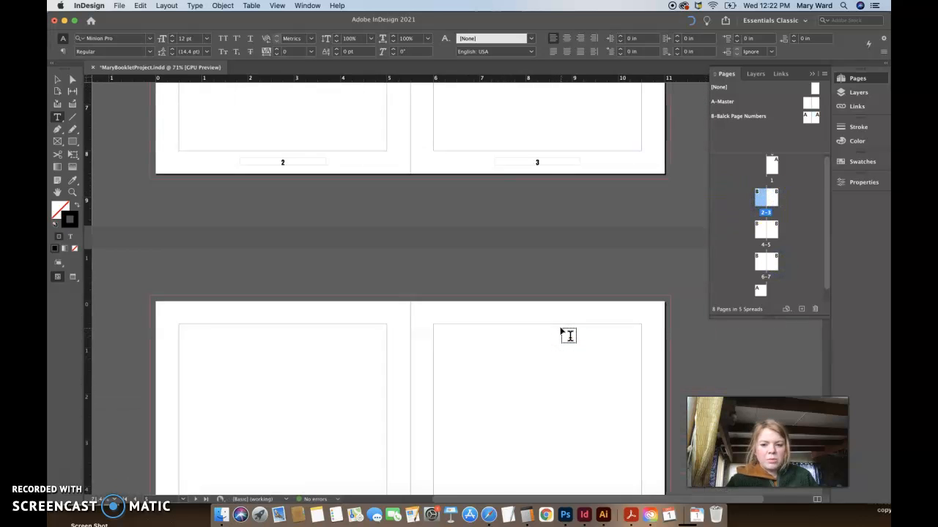
scroll(565, 334, down, 15)
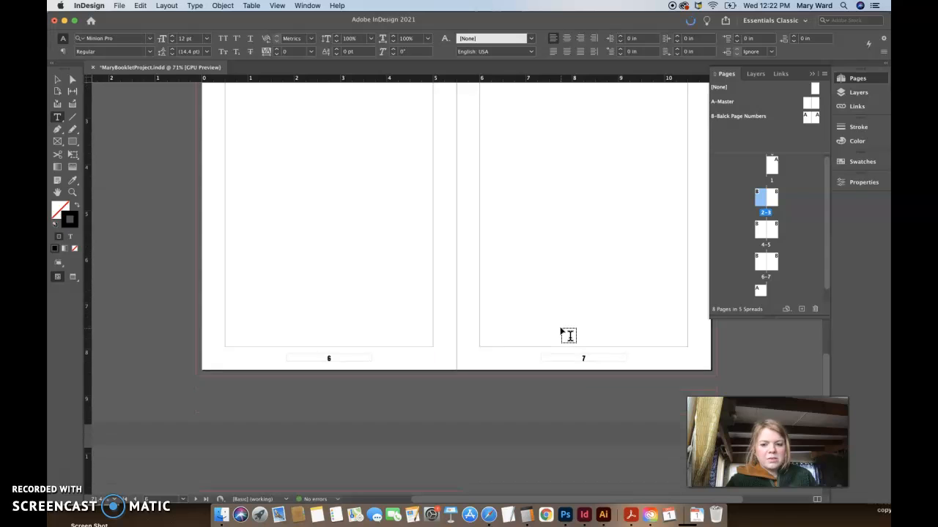
scroll(568, 335, down, 1)
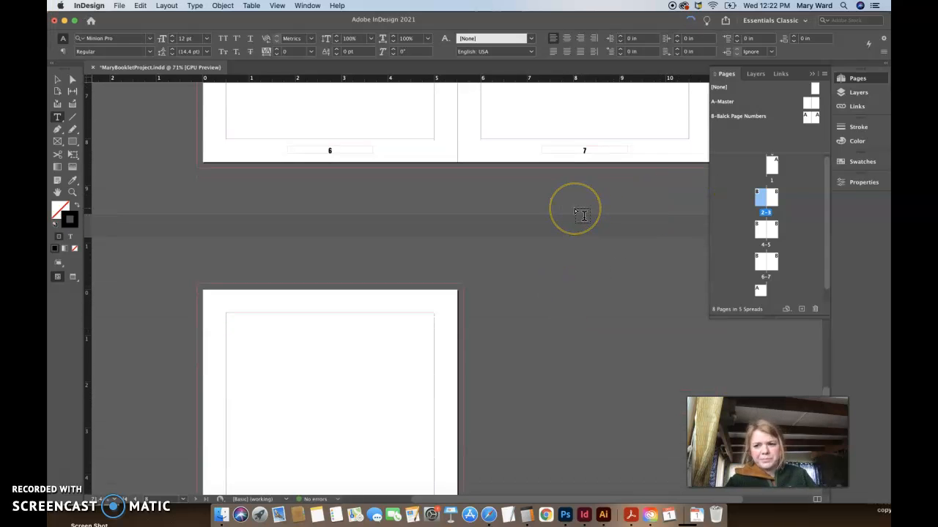
scroll(576, 212, up, 20)
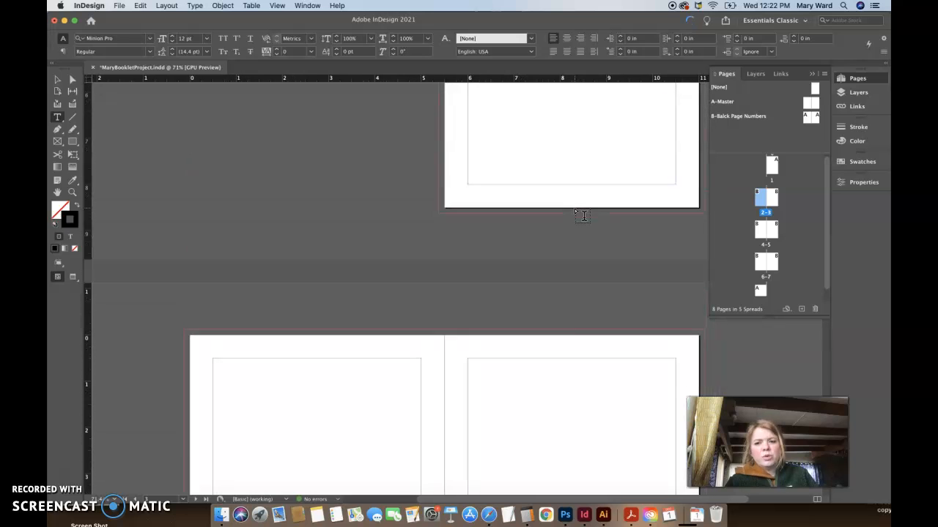
scroll(576, 212, up, 5)
scroll(575, 213, down, 20)
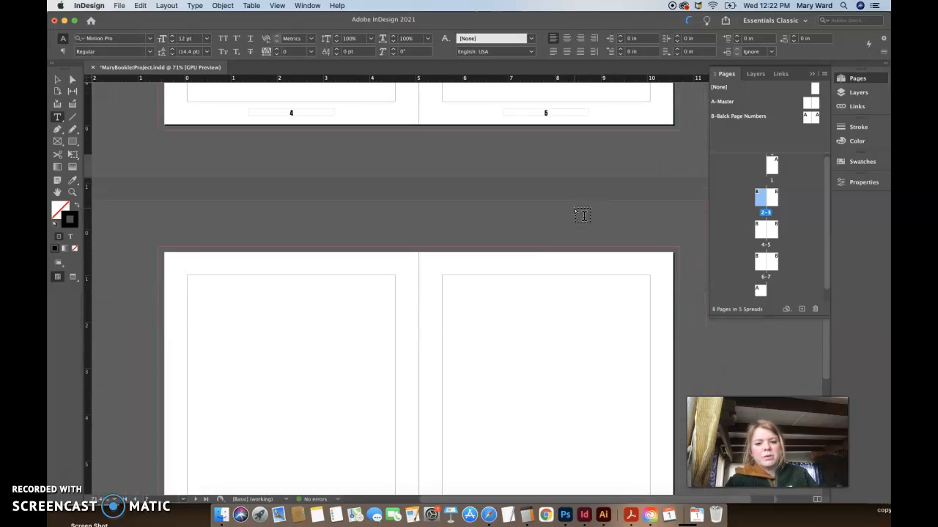
scroll(575, 213, down, 15)
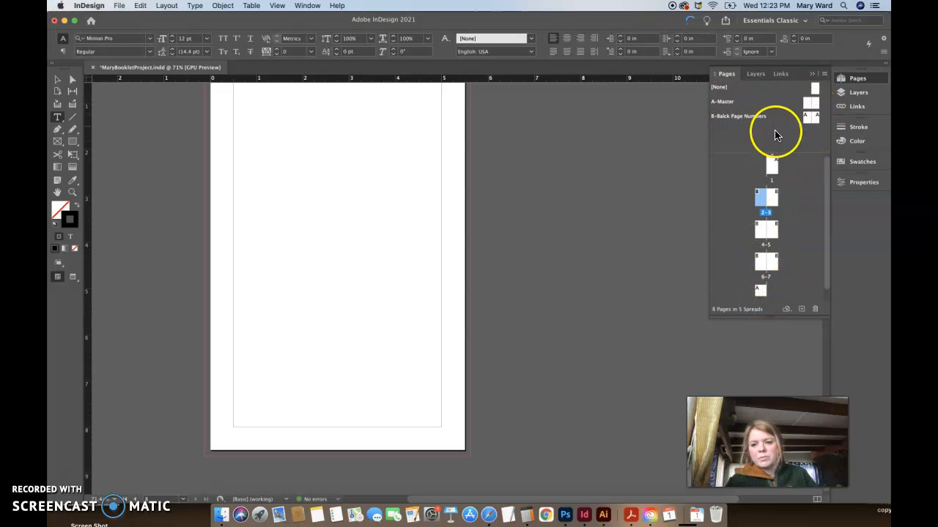
scroll(777, 213, down, 1)
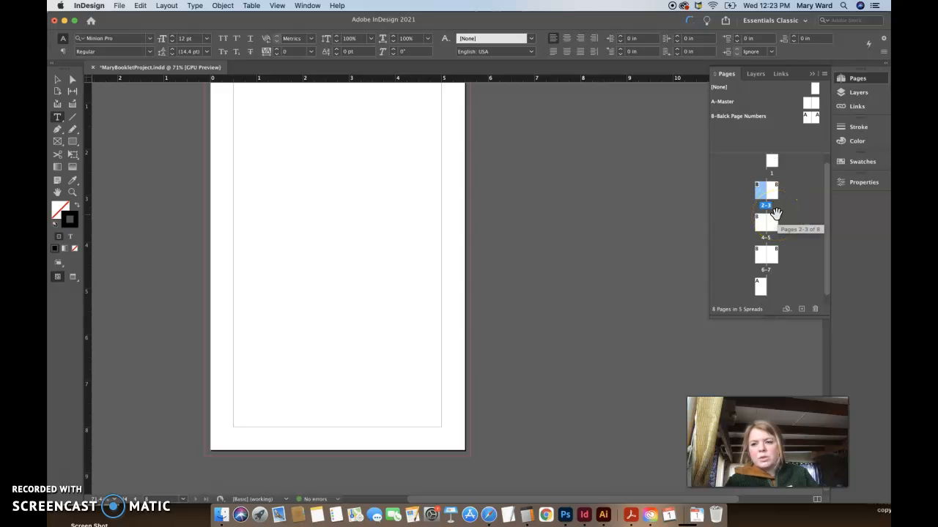
Step: Create a new two-page Letter - Half master with prefix C, based on A-Master
click(824, 74)
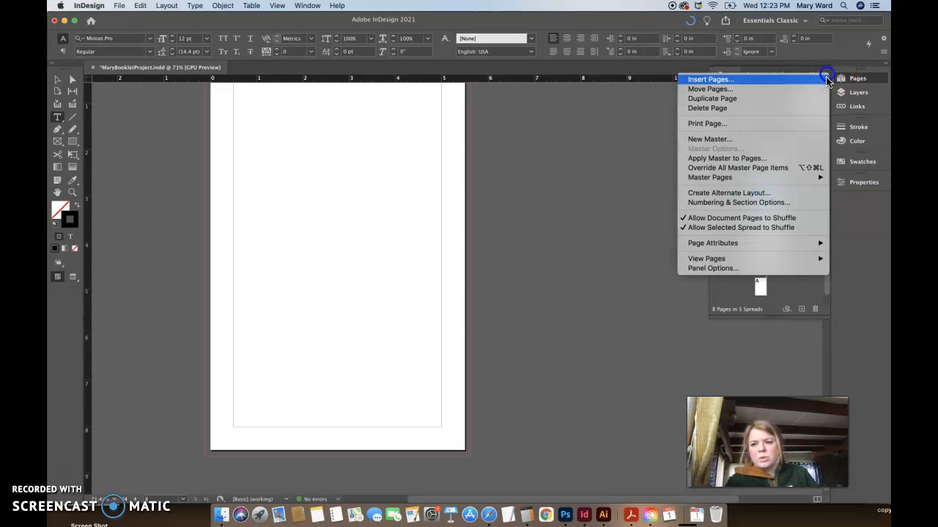
click(791, 143)
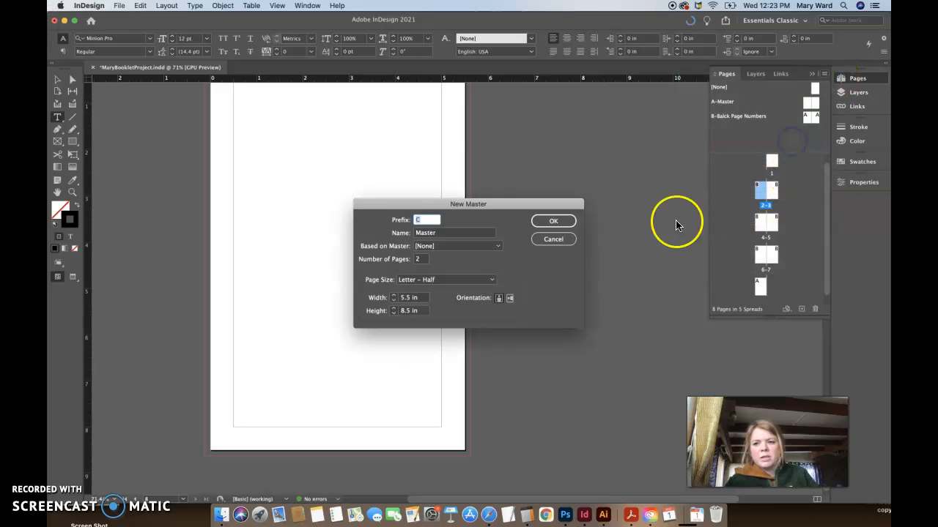
click(434, 247)
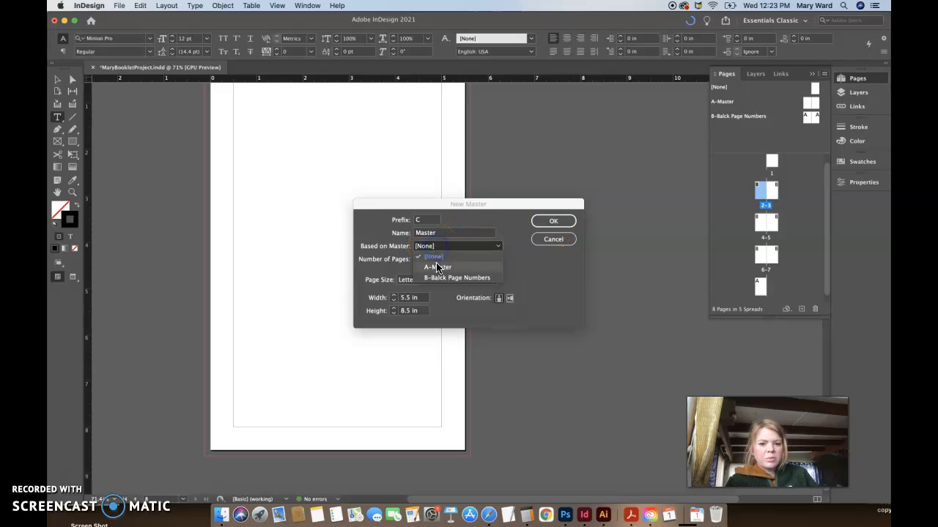
click(444, 270)
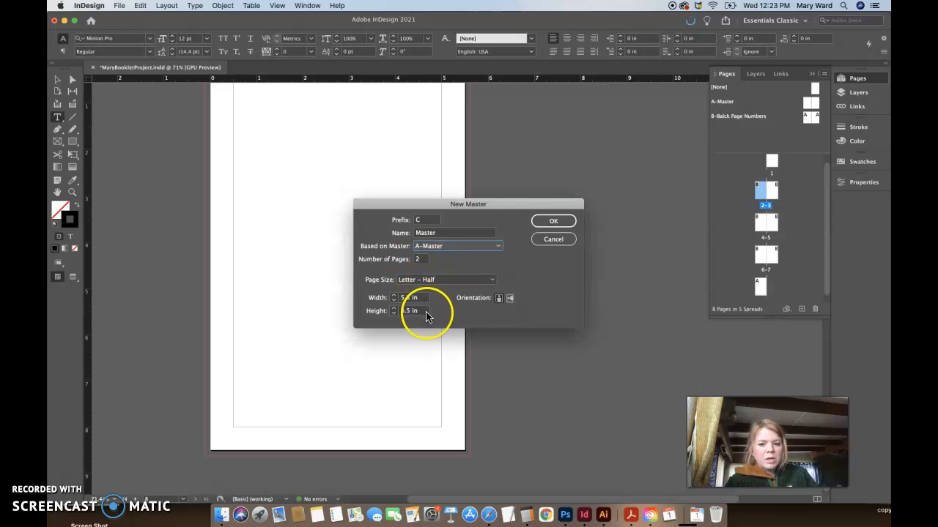
click(553, 220)
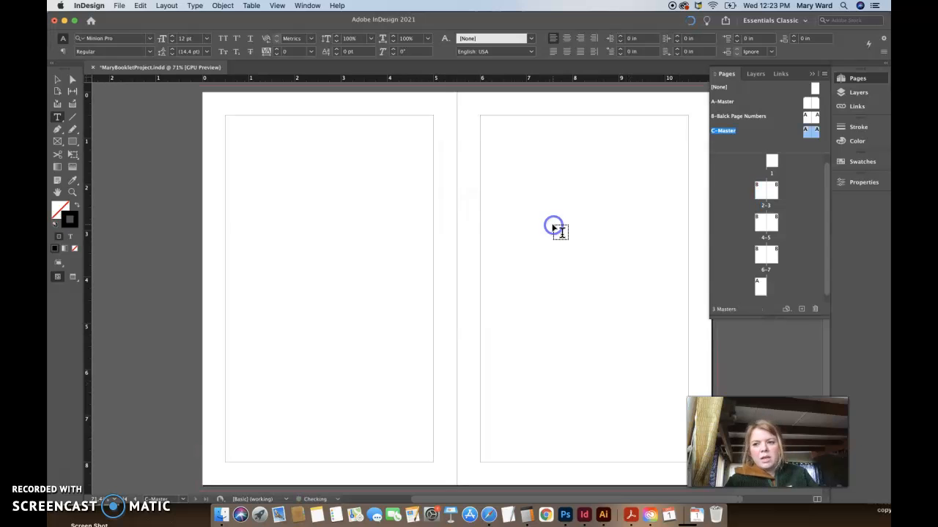
click(723, 133)
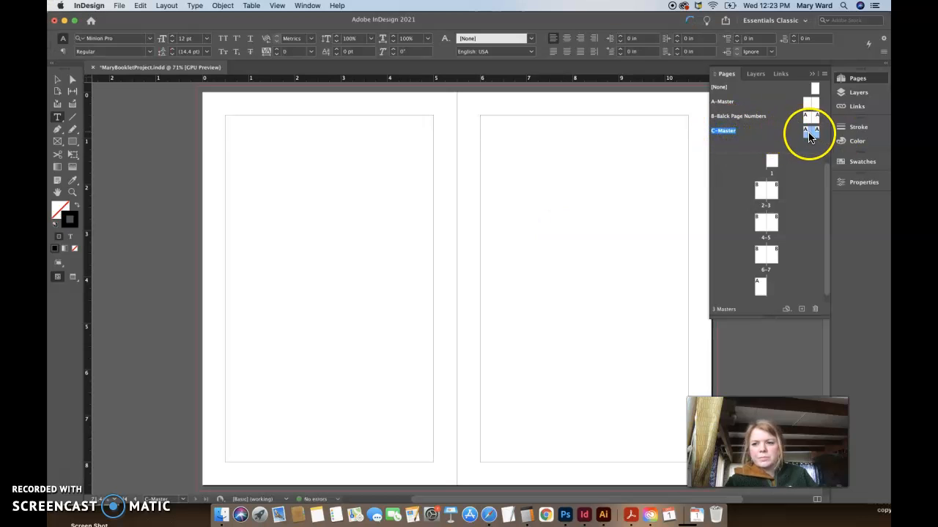
right_click(730, 137)
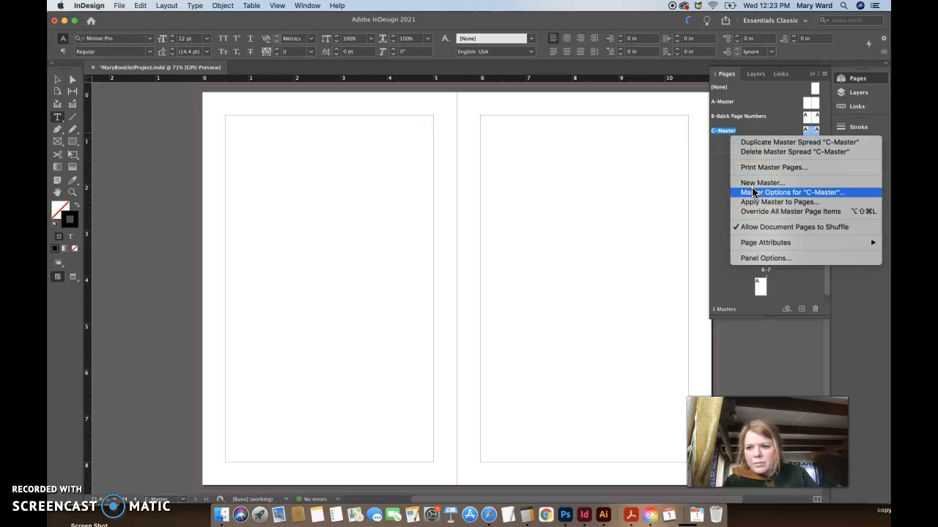
click(753, 245)
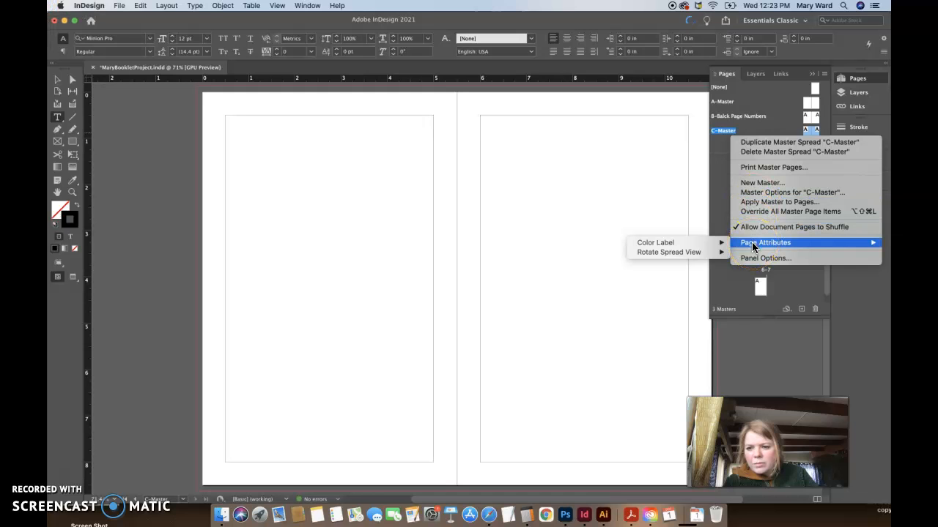
click(754, 257)
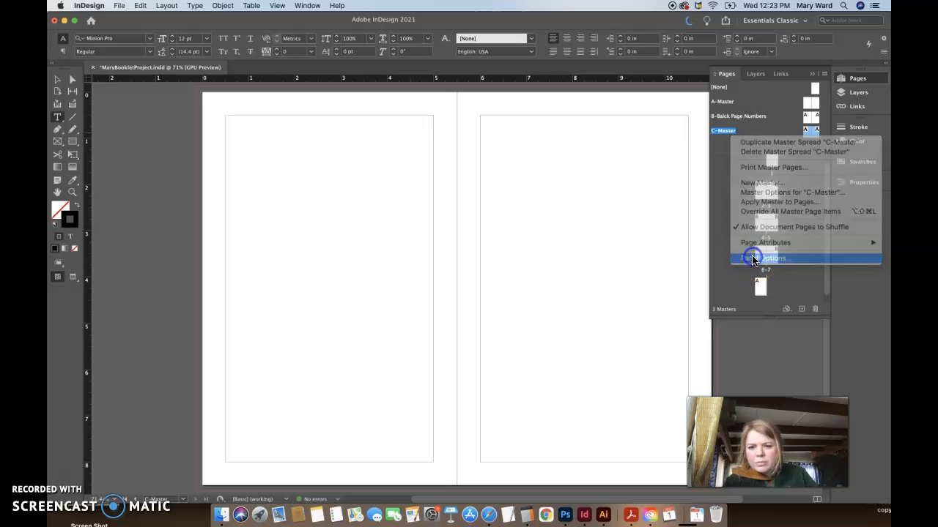
click(550, 190)
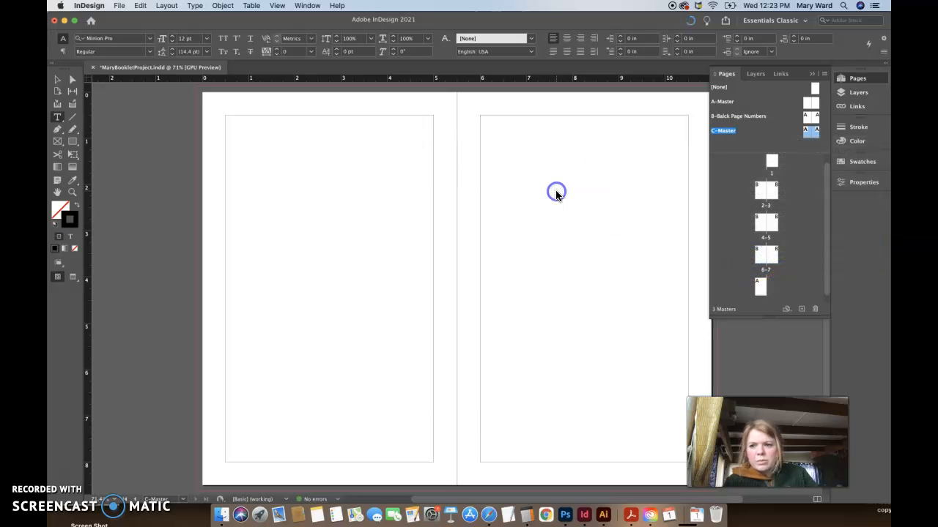
Step: Rename the C master to White Page Numbers in its master options
right_click(726, 136)
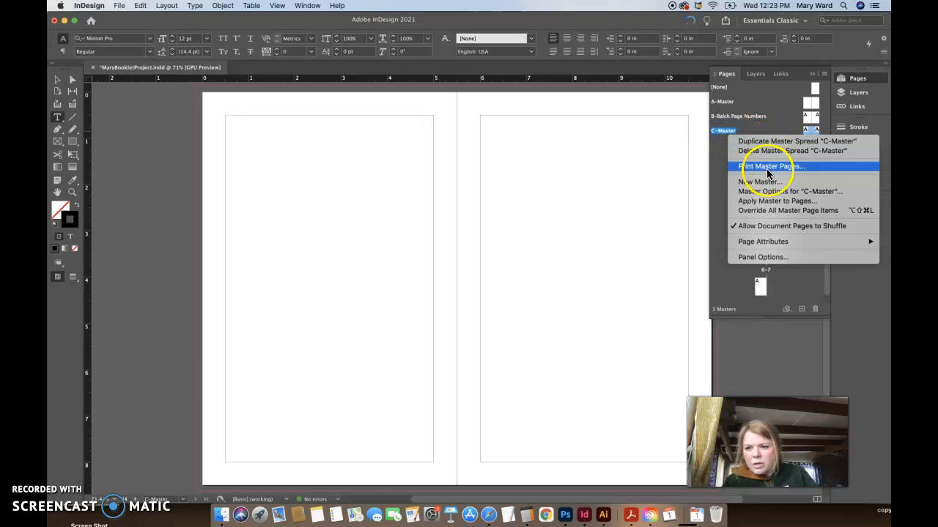
click(777, 194)
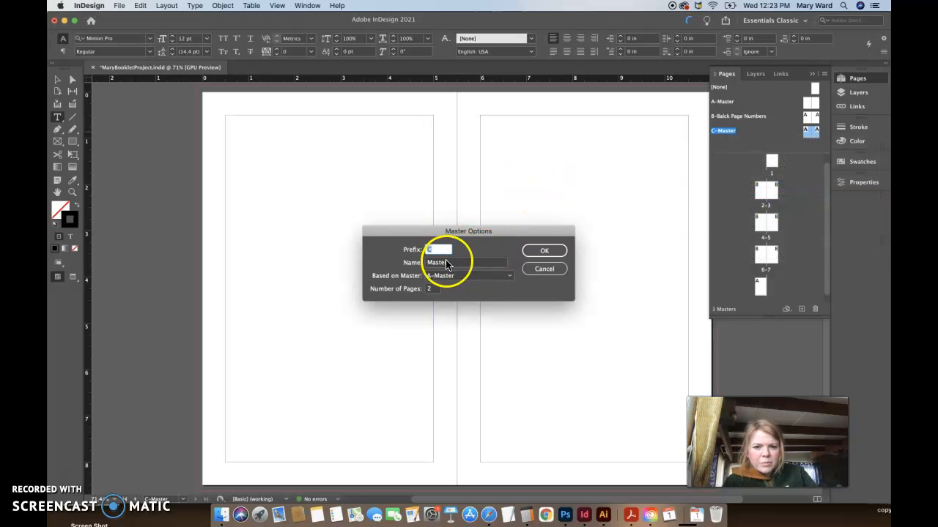
click(451, 263)
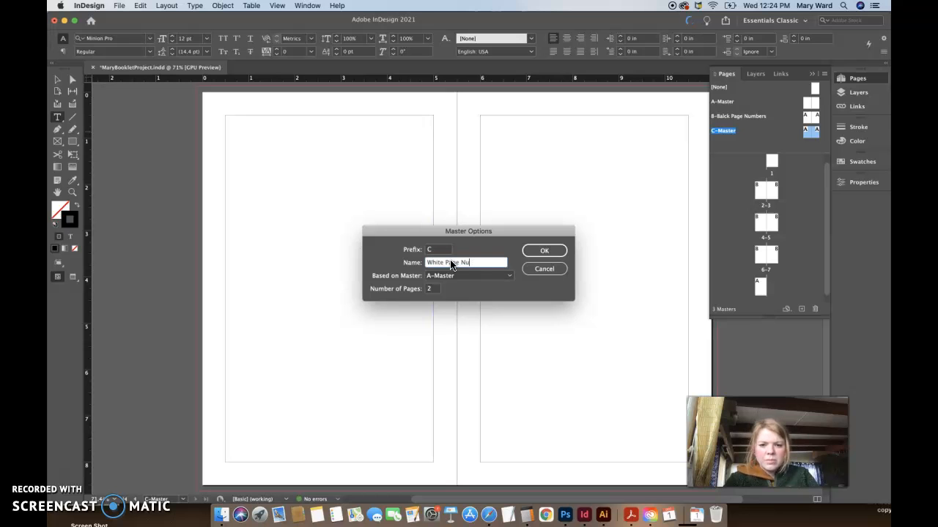
click(544, 251)
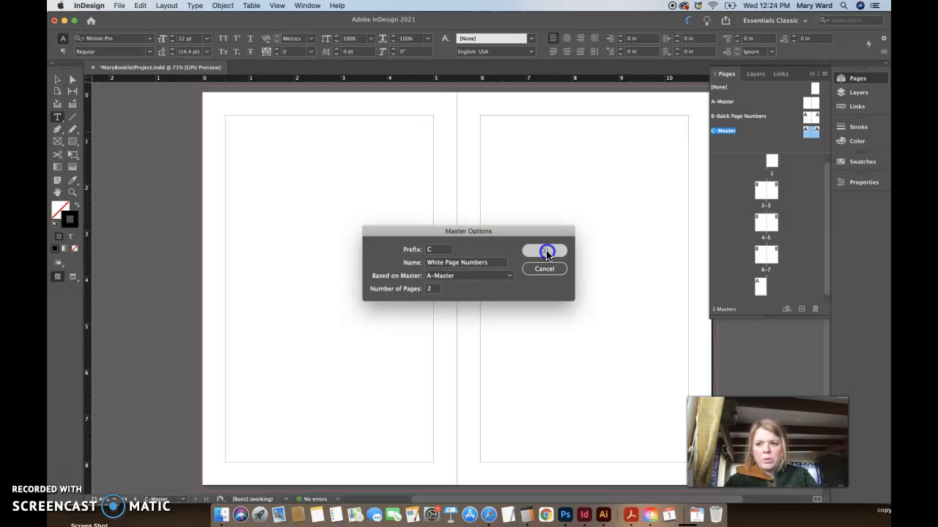
Step: Add a text frame about 2.28 by 0.28 in below the left master page's bottom margin, containing a centre-aligned 1
double_click(809, 130)
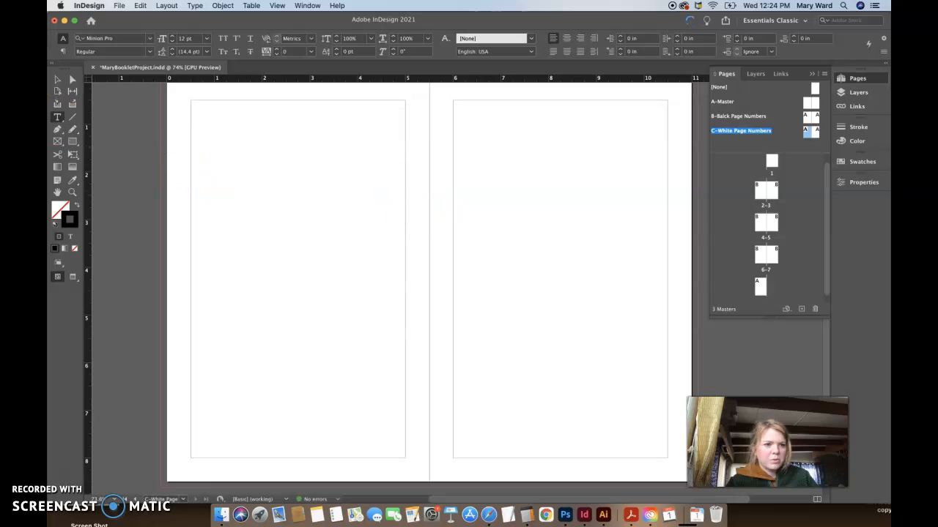
drag(216, 465, 326, 477)
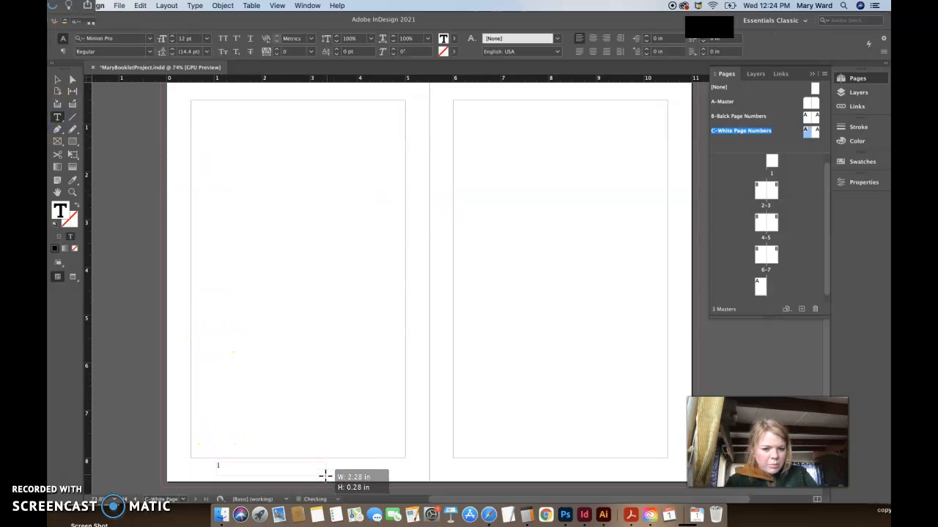
text(1)
double_click(219, 467)
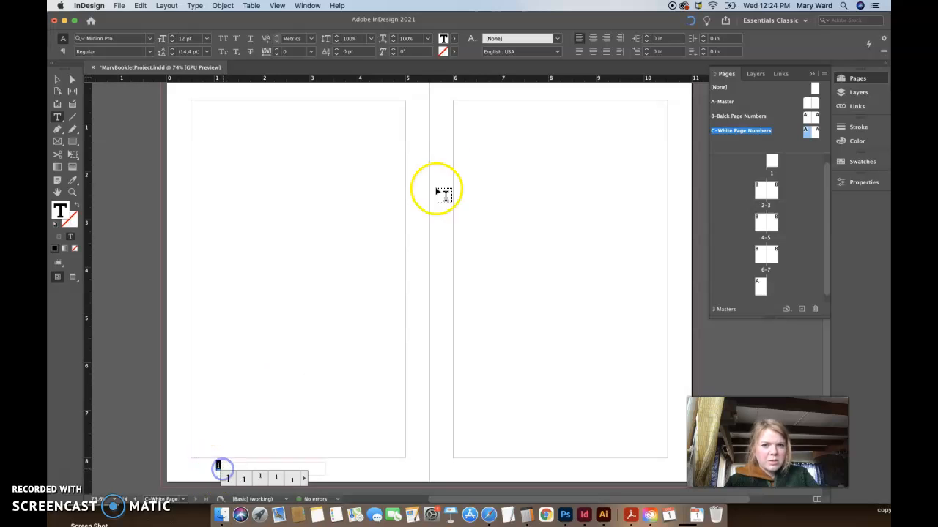
click(594, 40)
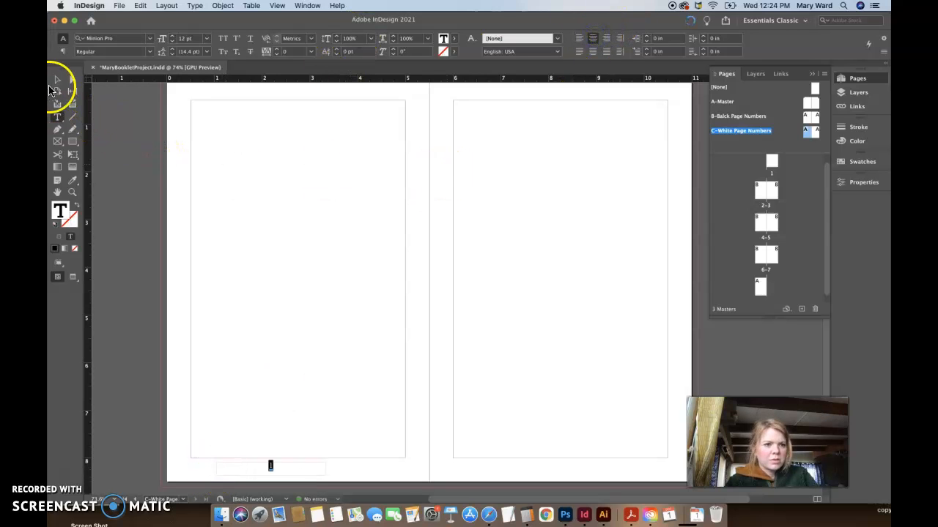
Step: Centre the number's text frame horizontally on the left page, aligned to the page
click(58, 80)
click(809, 45)
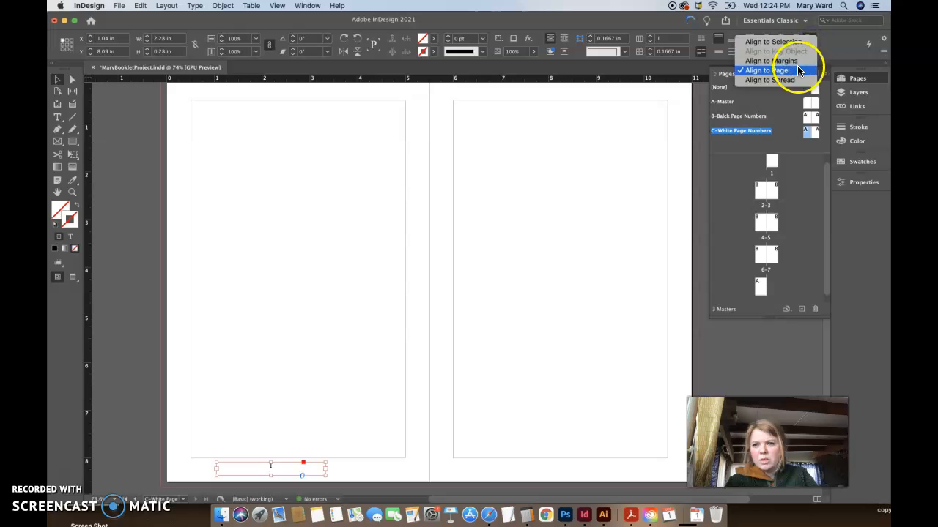
click(784, 67)
click(771, 42)
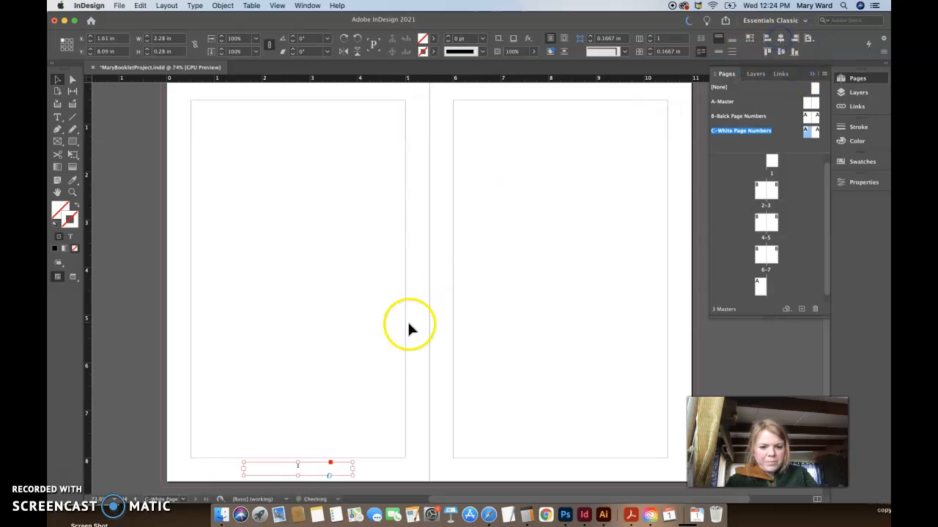
Step: Change the number's text fill to white by setting its black value (K) to 0%
double_click(302, 466)
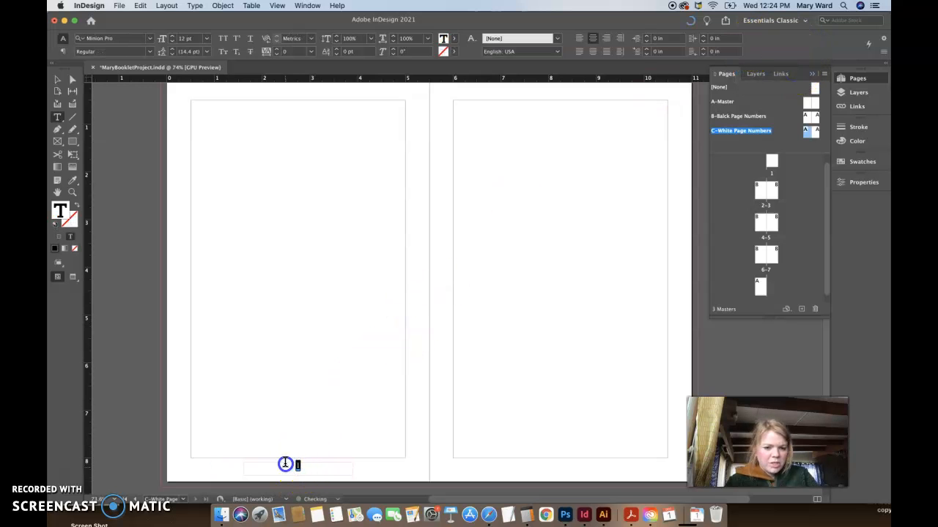
double_click(62, 212)
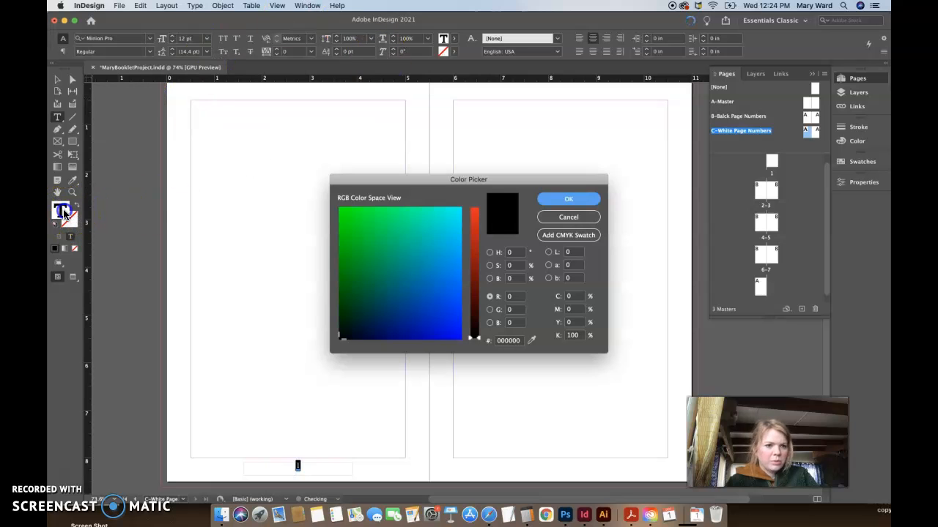
double_click(572, 335)
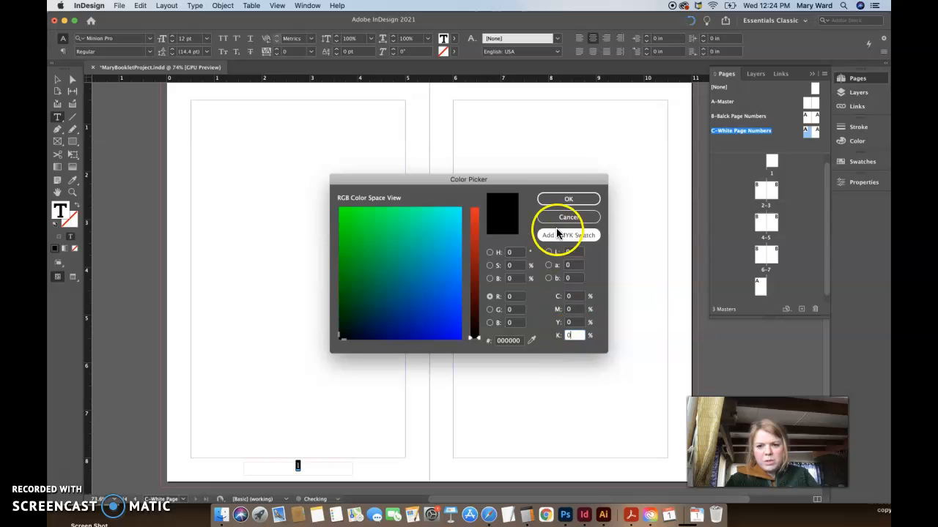
click(568, 200)
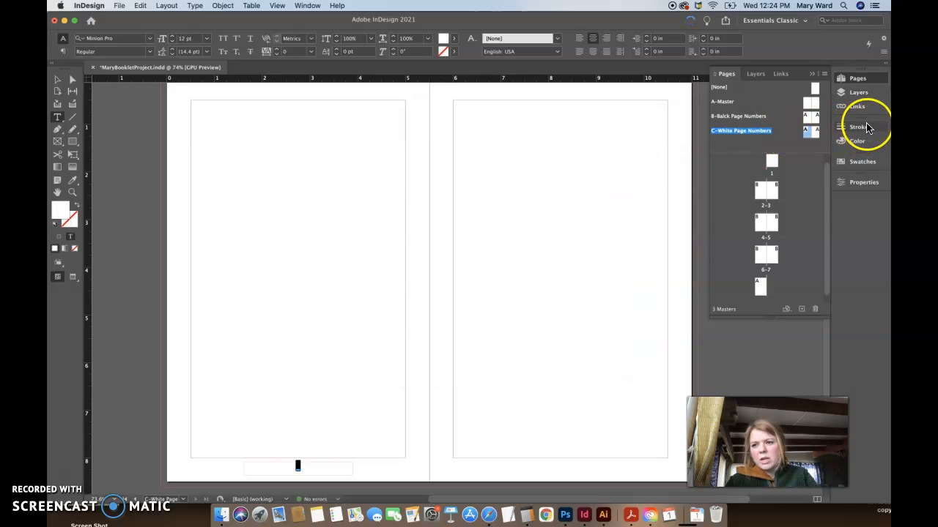
Step: Set the number's vertical scale to 200% and check its fill swatch
click(862, 183)
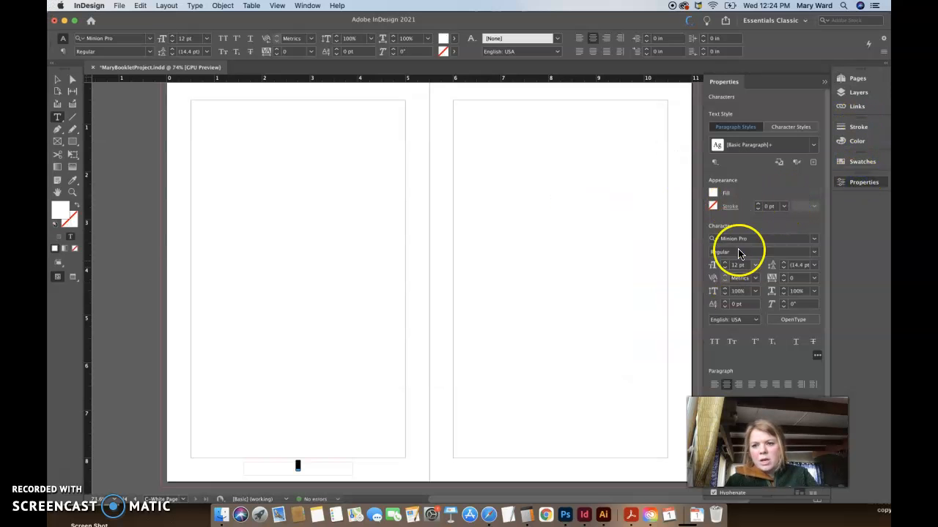
scroll(747, 198, down, 3)
scroll(749, 184, up, 2)
double_click(735, 219)
text(200)
key(Return)
click(715, 119)
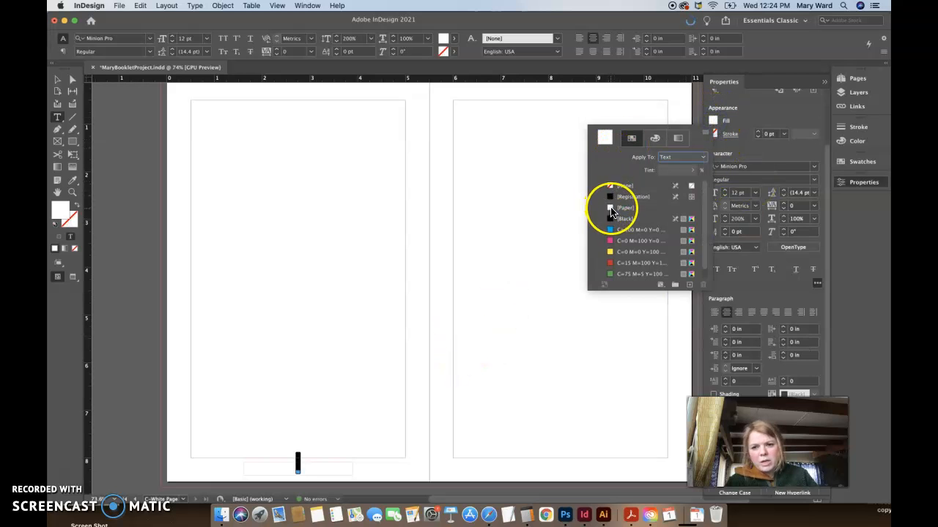
click(742, 124)
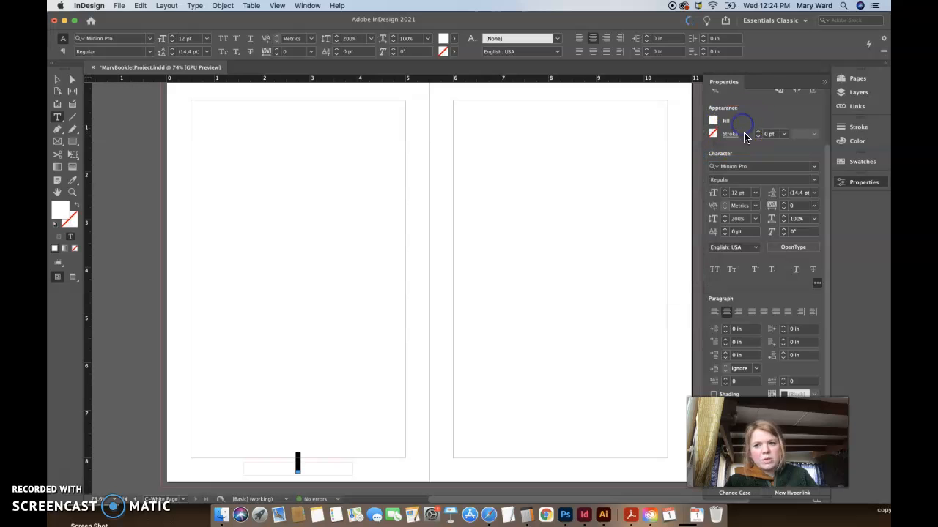
Step: Replace the selected number on the C-White Page Numbers master with a Current Page Number marker
click(857, 78)
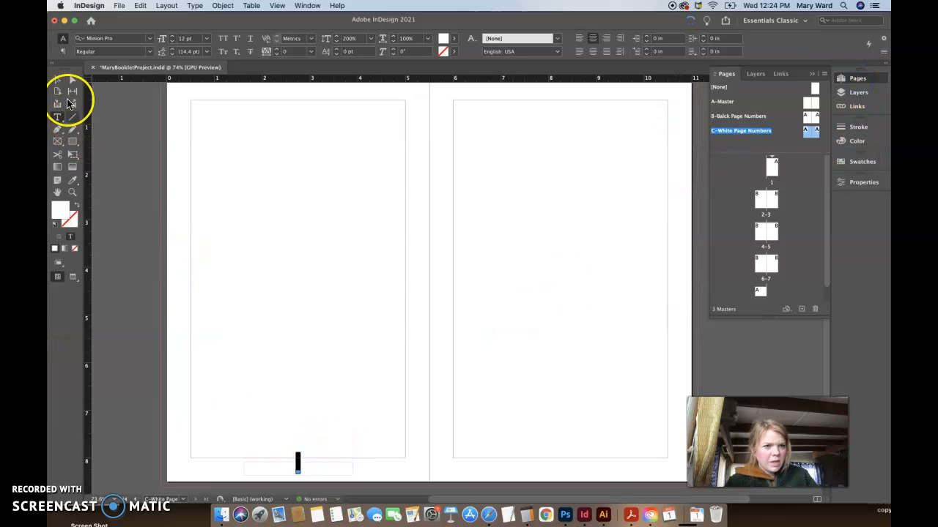
click(199, 6)
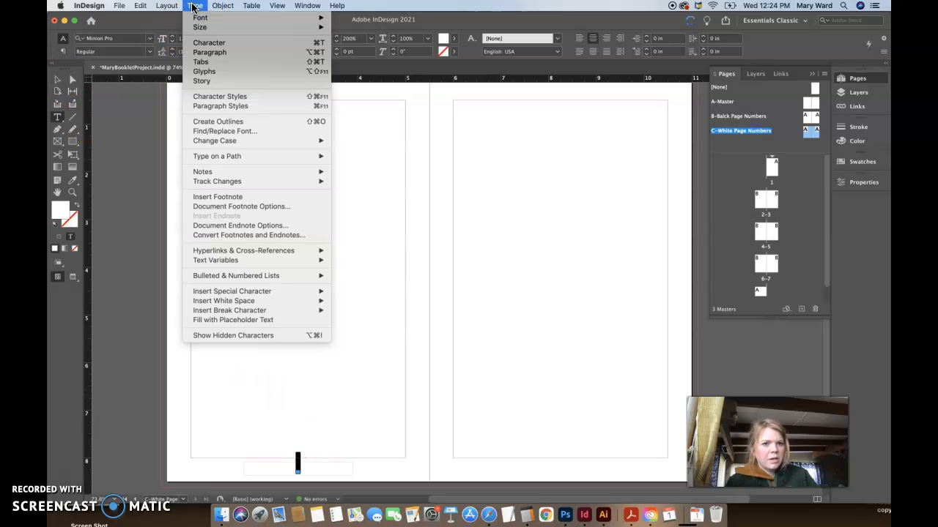
mouse_move(242, 292)
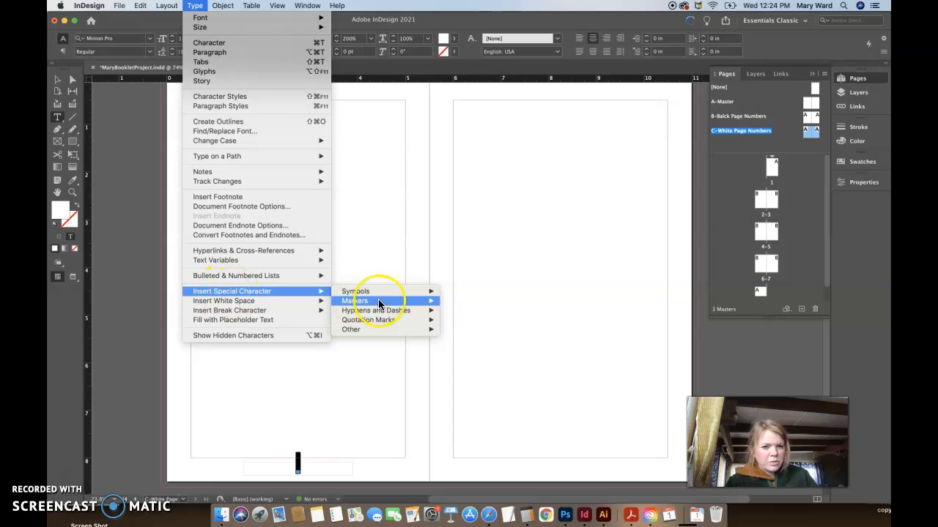
mouse_move(380, 303)
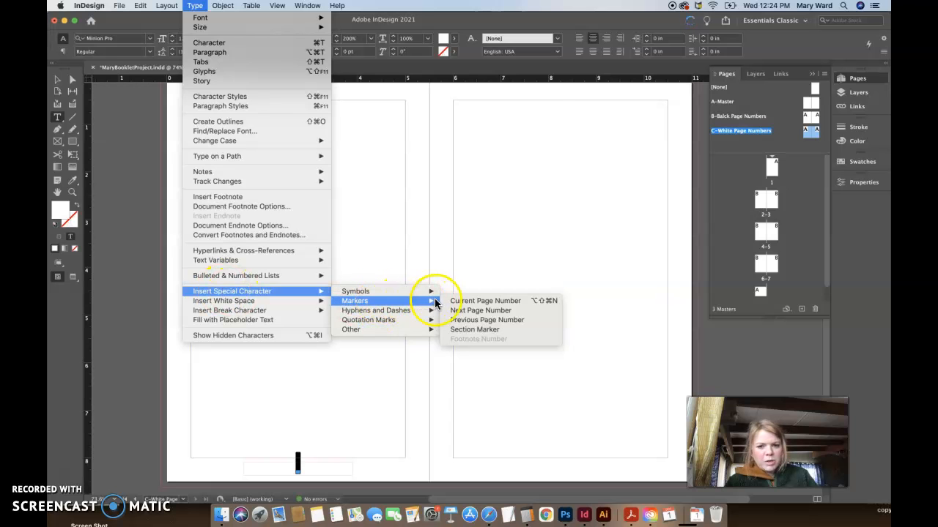
click(461, 301)
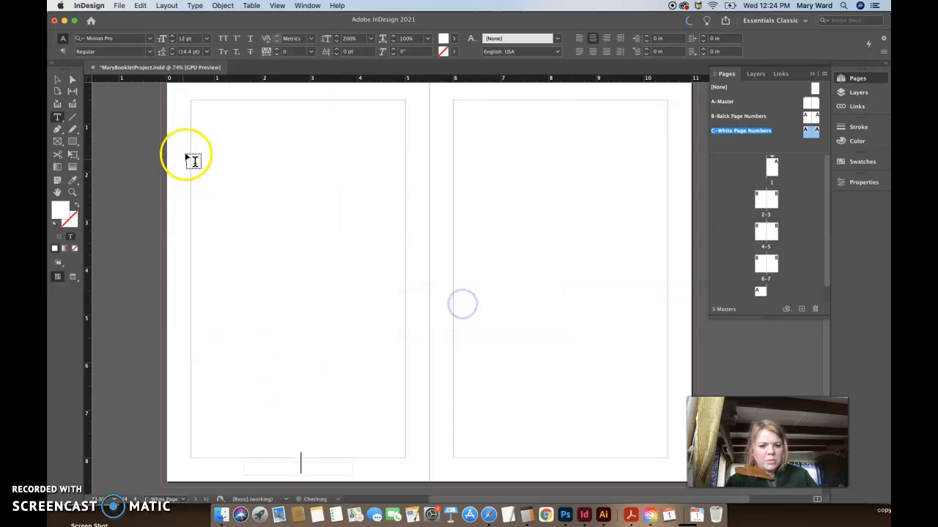
Step: Move the left page's number frame to the bottom margin at Y 8 in and place a copy on the right page at X 7.11 in
click(52, 81)
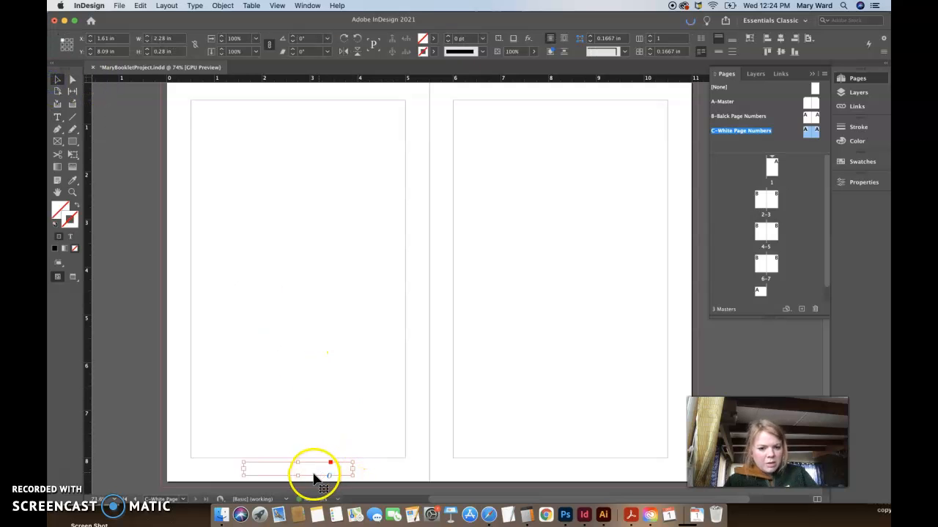
drag(313, 468, 313, 460)
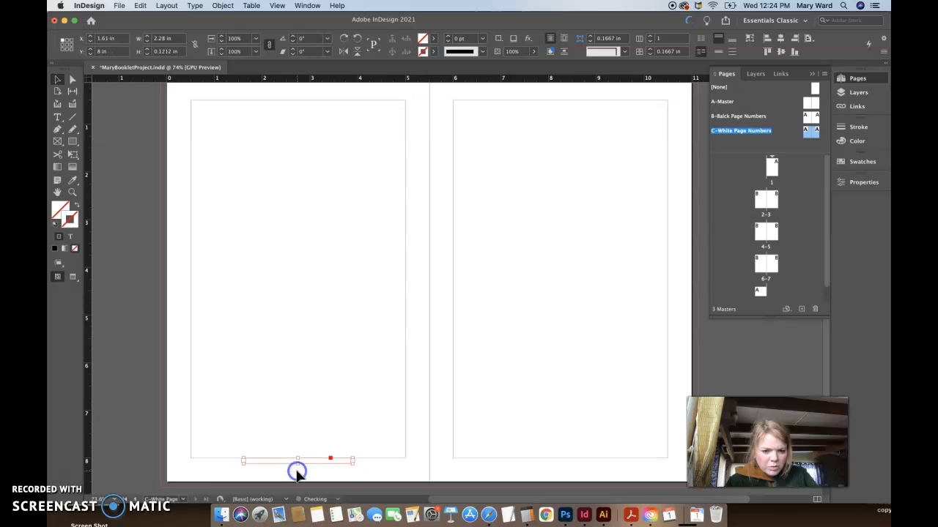
key(cmd+v)
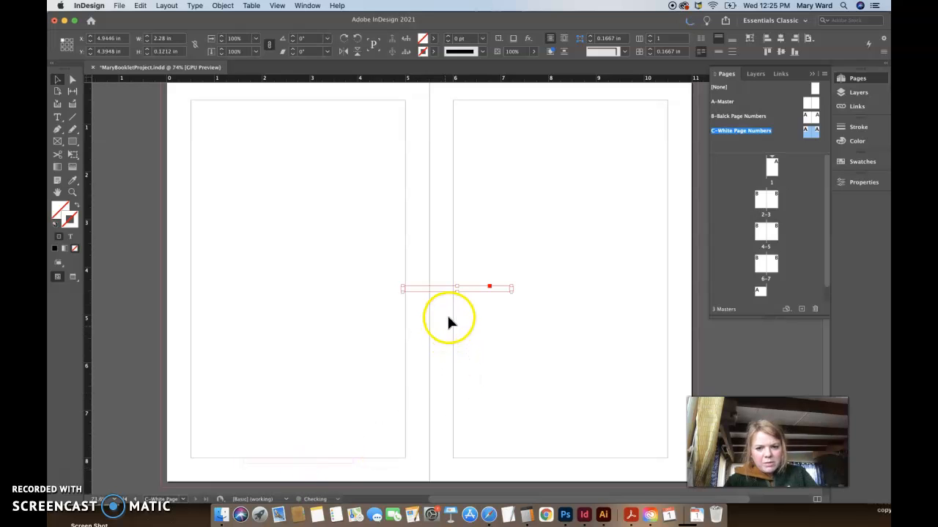
drag(471, 289, 551, 466)
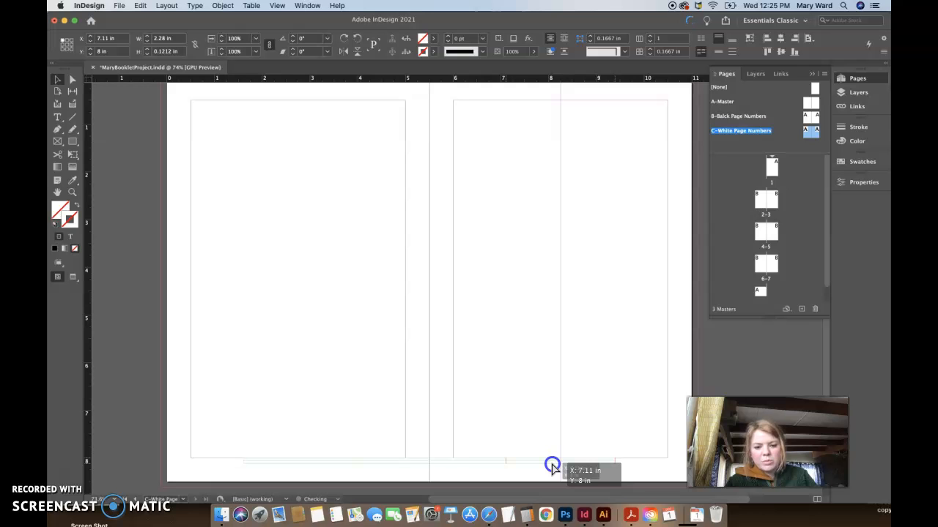
drag(551, 468, 552, 469)
click(565, 374)
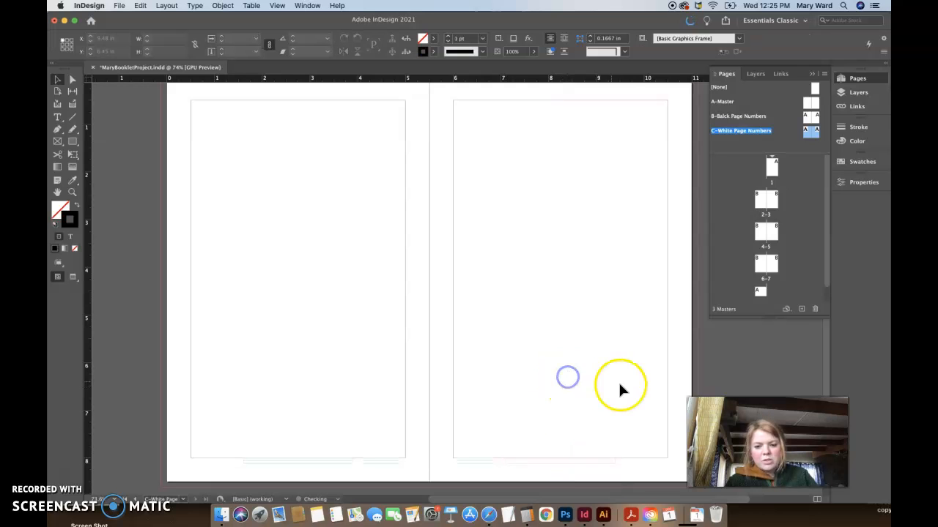
Step: Apply the C-White Page Numbers master to page 3
drag(738, 131, 769, 207)
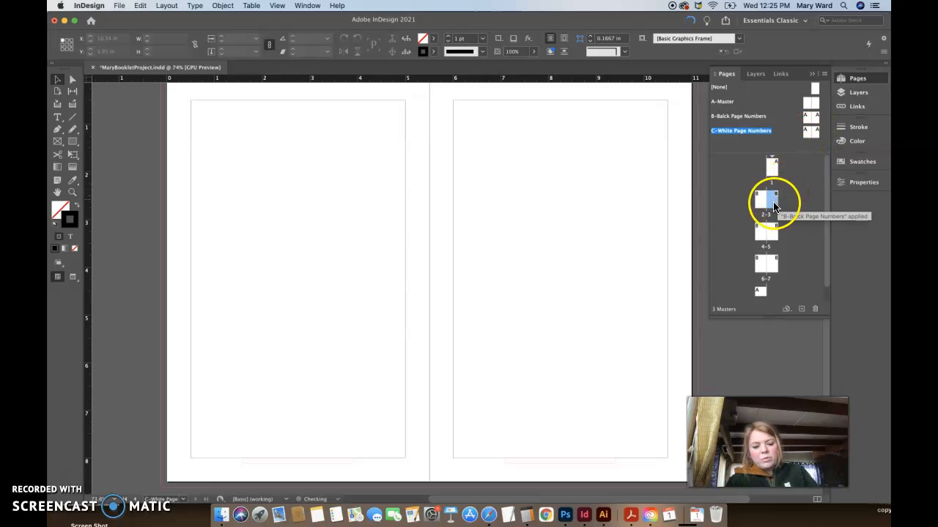
right_click(774, 206)
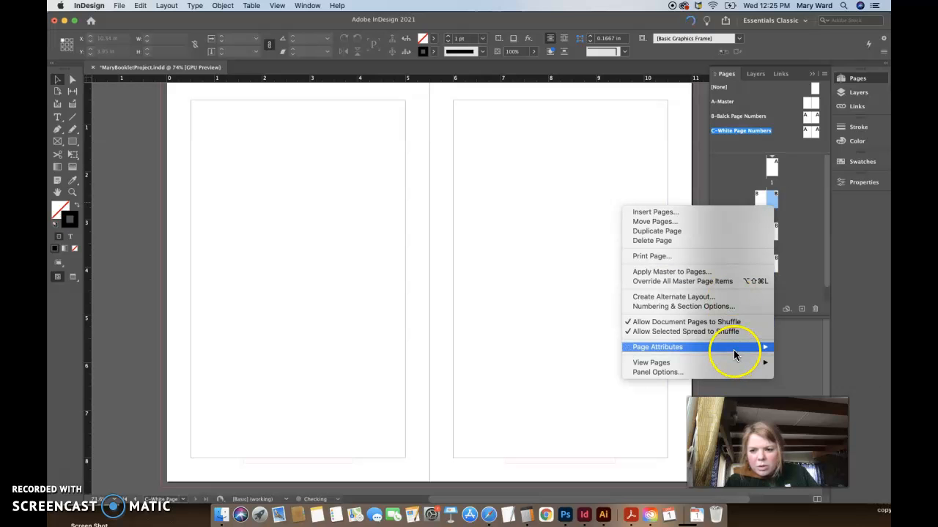
click(717, 272)
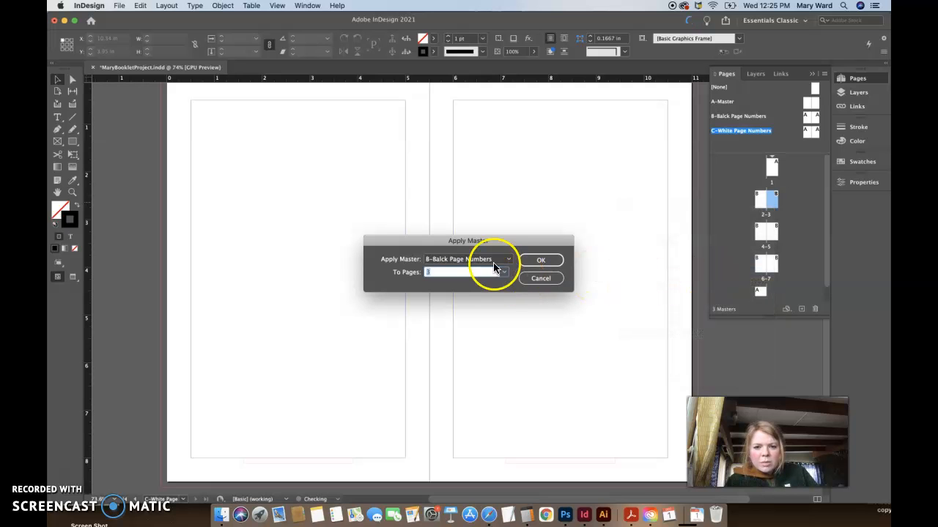
click(497, 261)
click(482, 301)
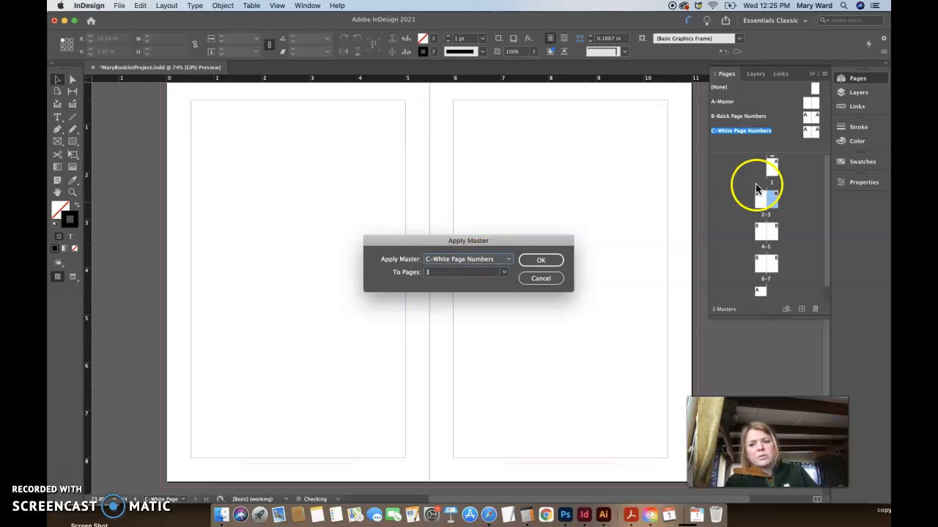
click(540, 262)
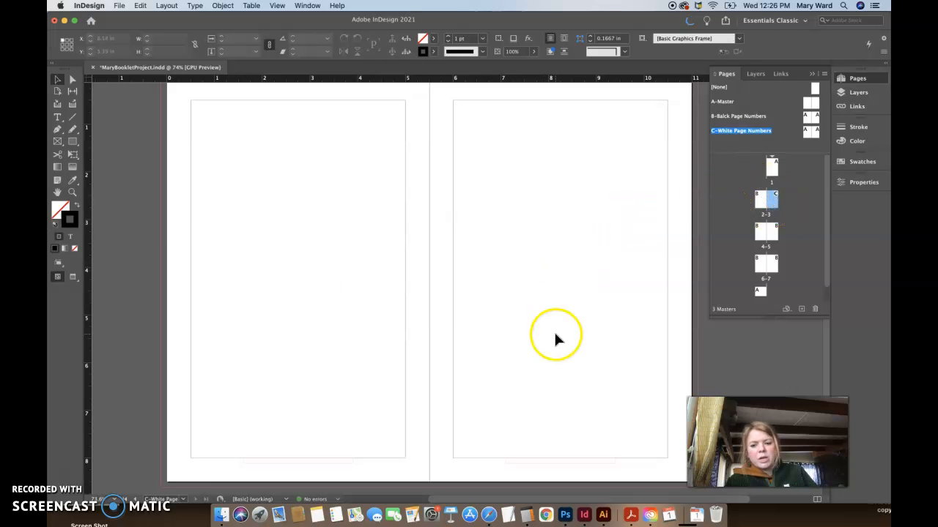
Step: Draw a black-filled rectangle about 3.04 by 0.53 in over the page number area at the foot of page 3
click(770, 201)
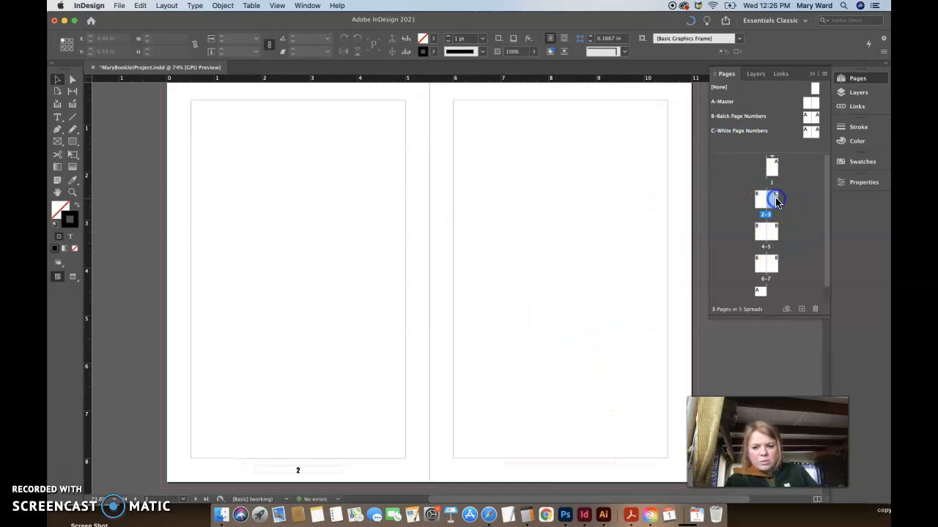
scroll(558, 473, down, 5)
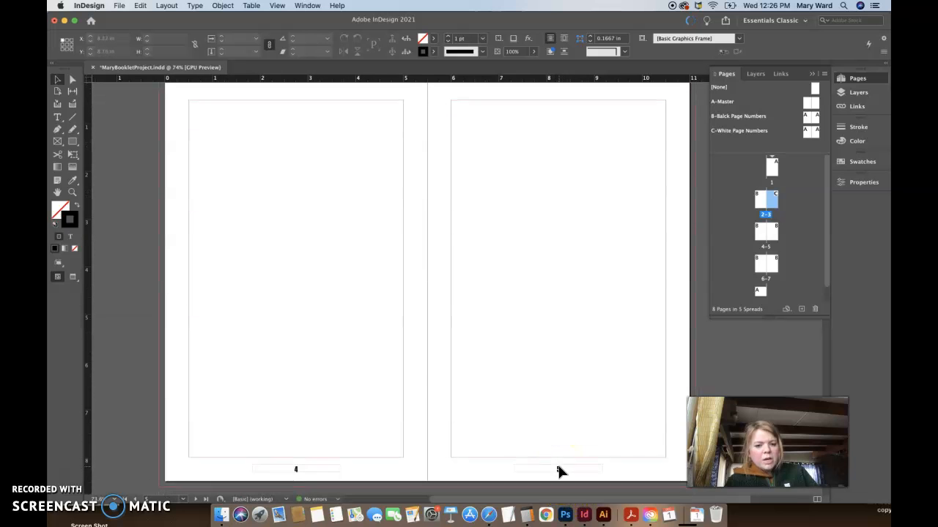
scroll(558, 466, up, 5)
scroll(558, 466, right, 2)
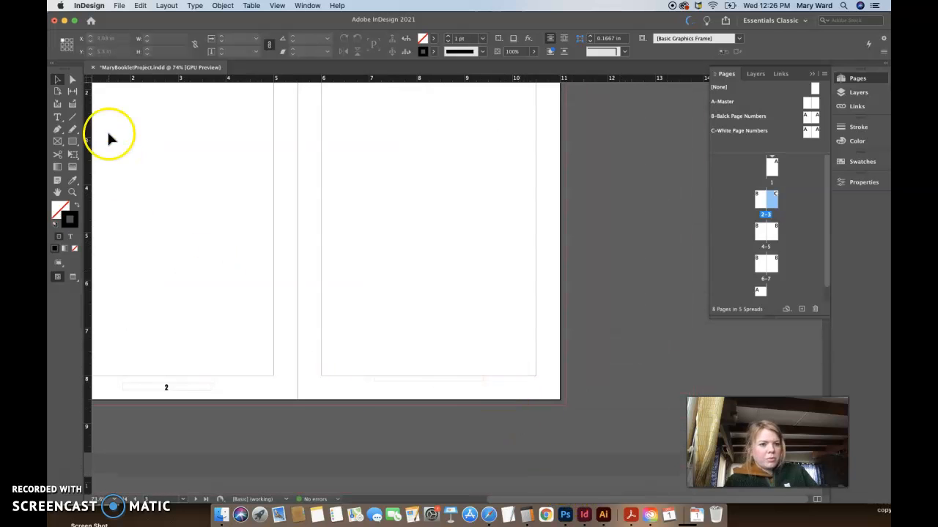
drag(357, 365, 503, 390)
click(79, 208)
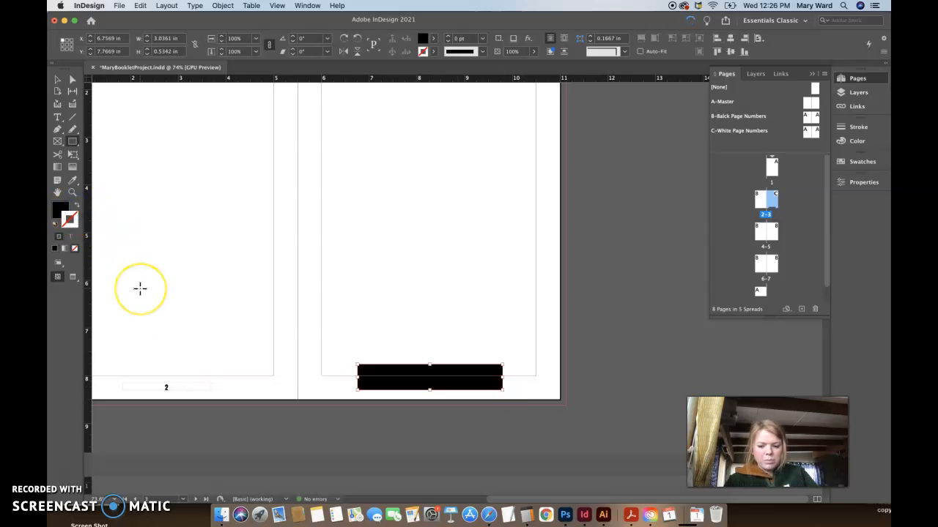
click(60, 79)
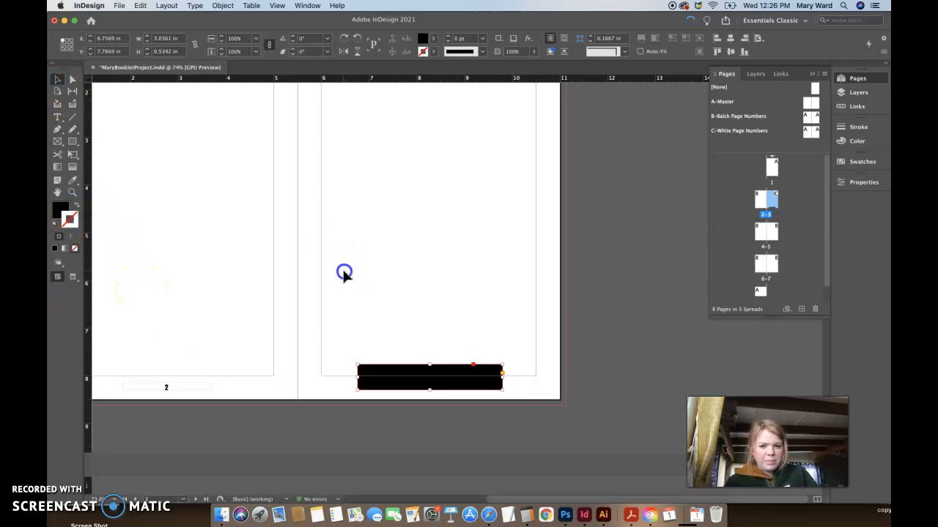
Step: Move the black rectangle from the Page Numbers layer to Layer 1 and deselect it
click(367, 370)
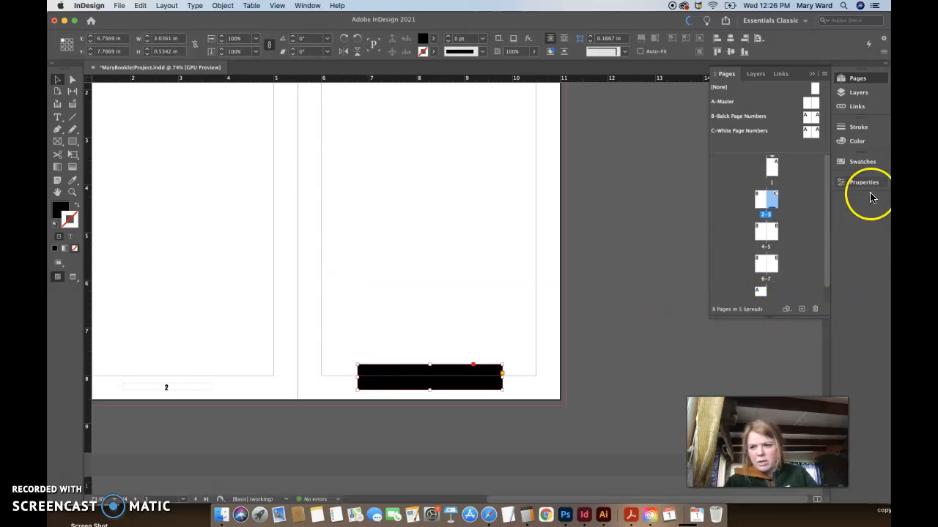
click(857, 92)
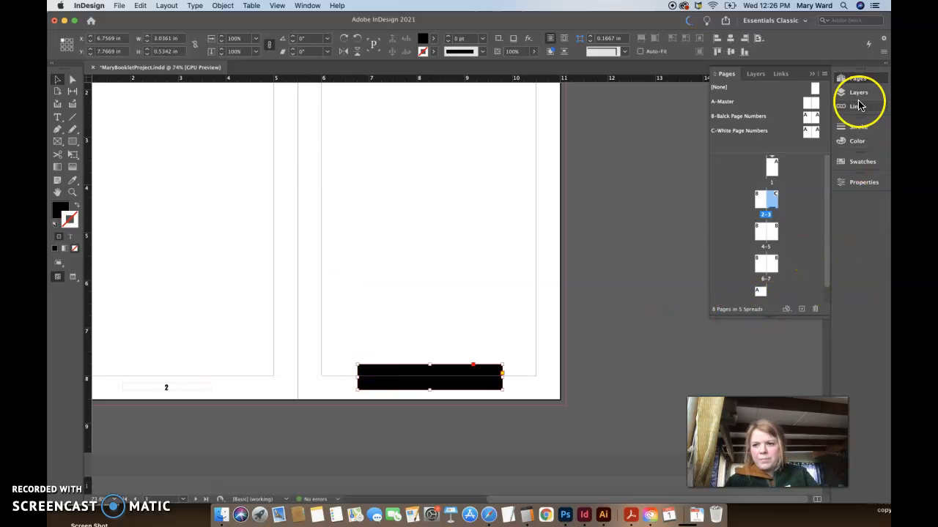
click(813, 89)
click(821, 88)
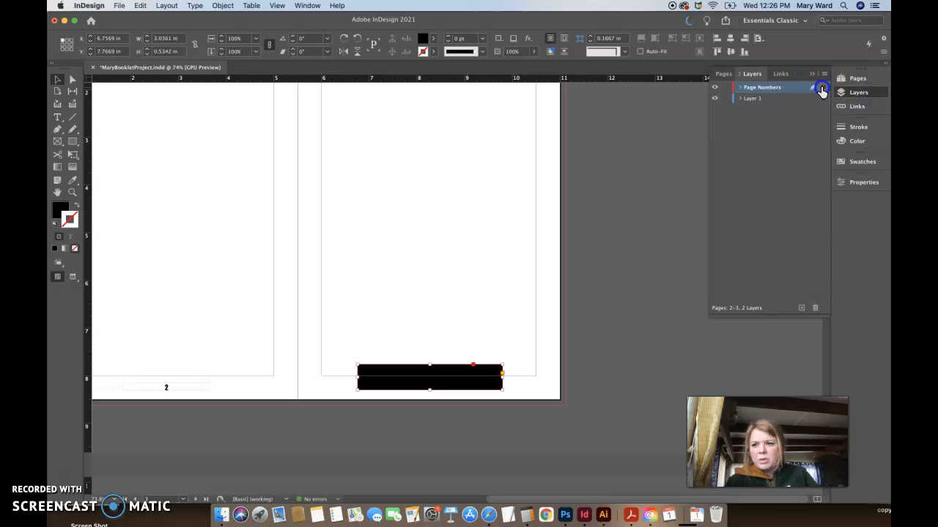
click(822, 100)
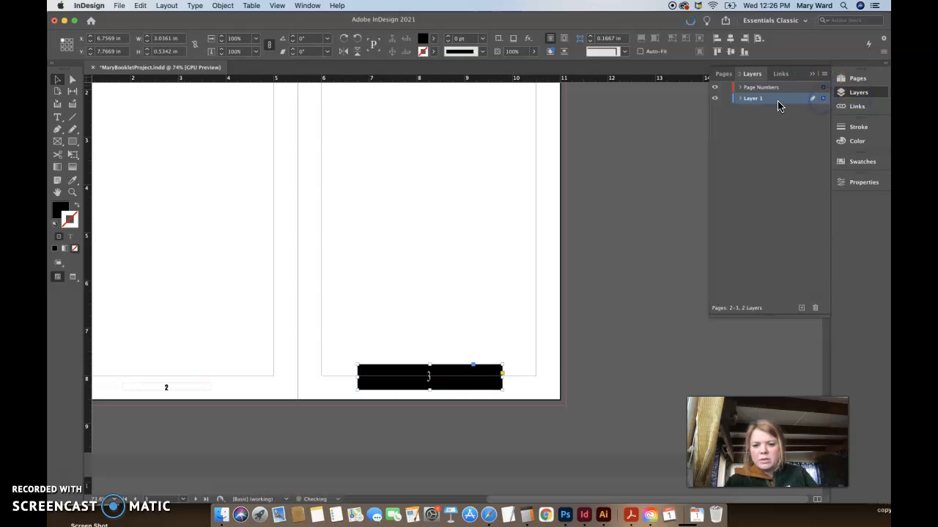
click(561, 356)
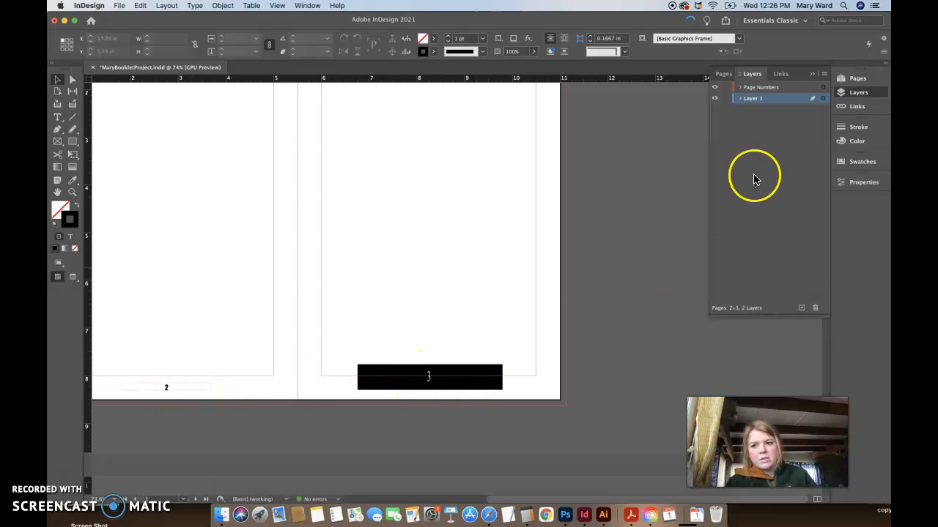
Step: Make Page Numbers the active layer and set the right page's number on the C-White Page Numbers master to 10 pt
click(770, 88)
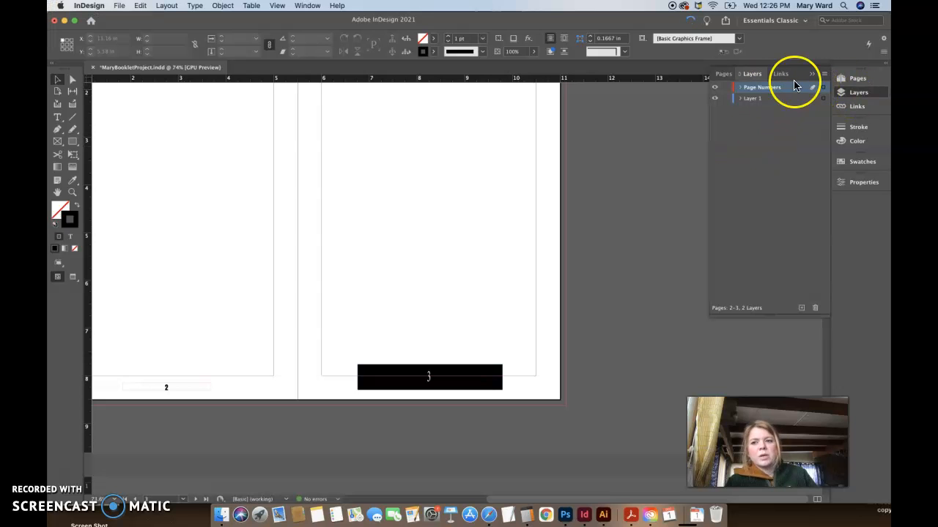
click(724, 74)
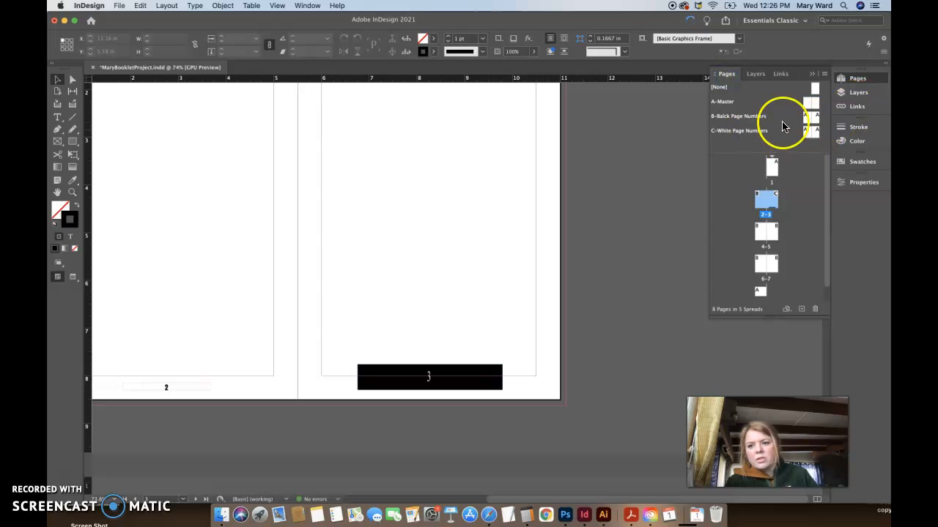
double_click(811, 131)
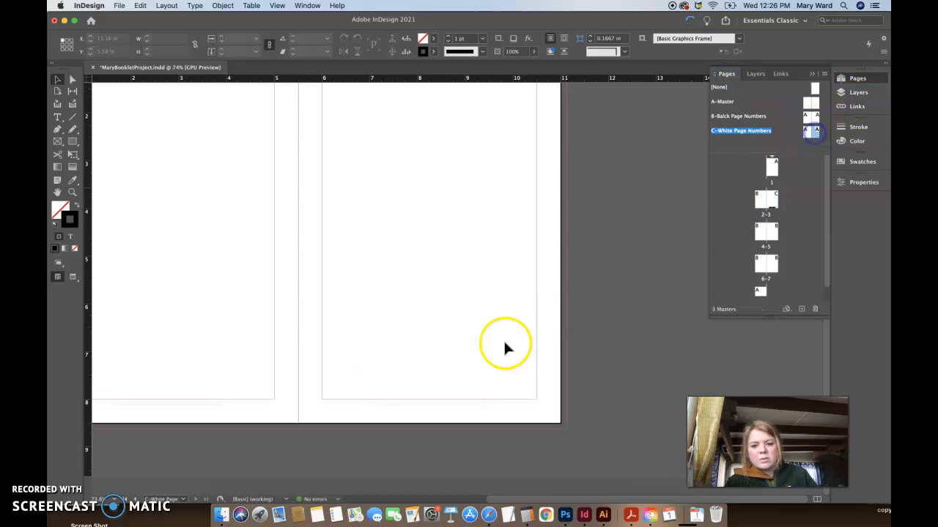
double_click(439, 402)
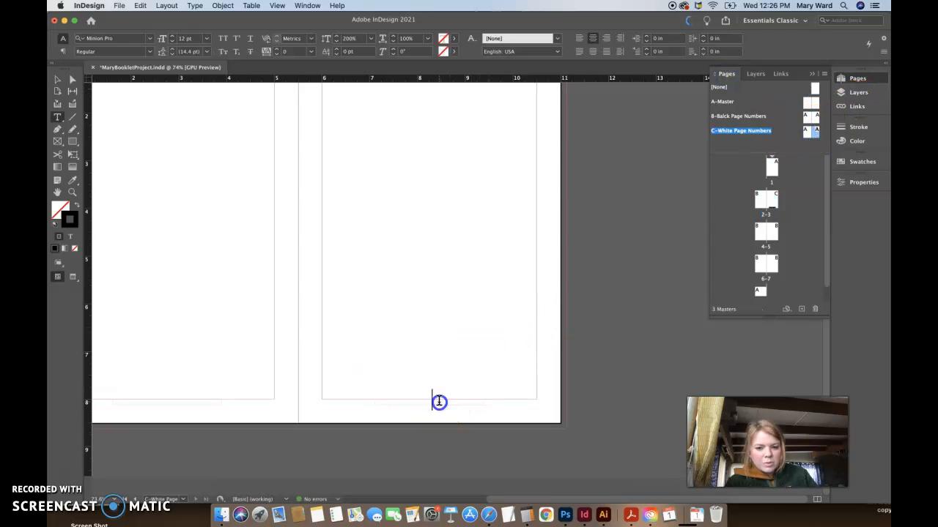
click(173, 41)
scroll(200, 247, left, 5)
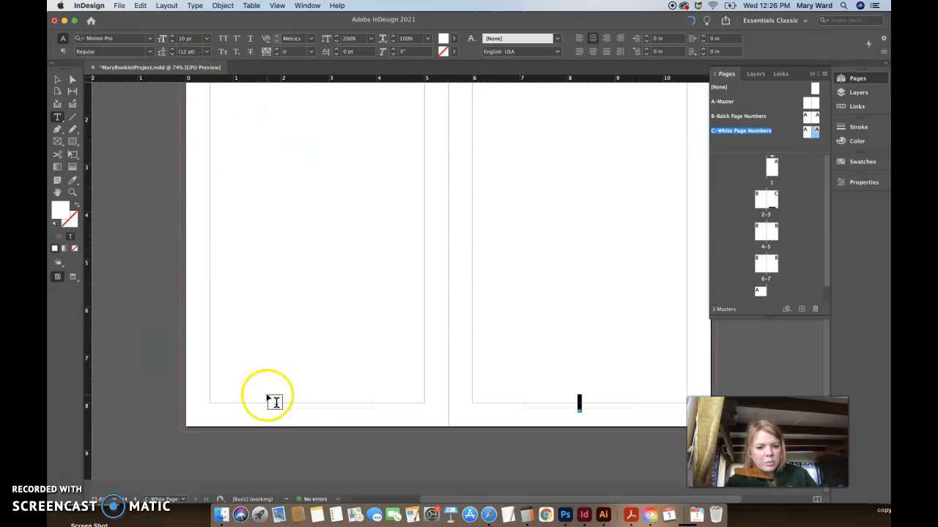
Step: Set the left page's number on the C-White Page Numbers master to 10 pt Krungthep and save the document
click(149, 39)
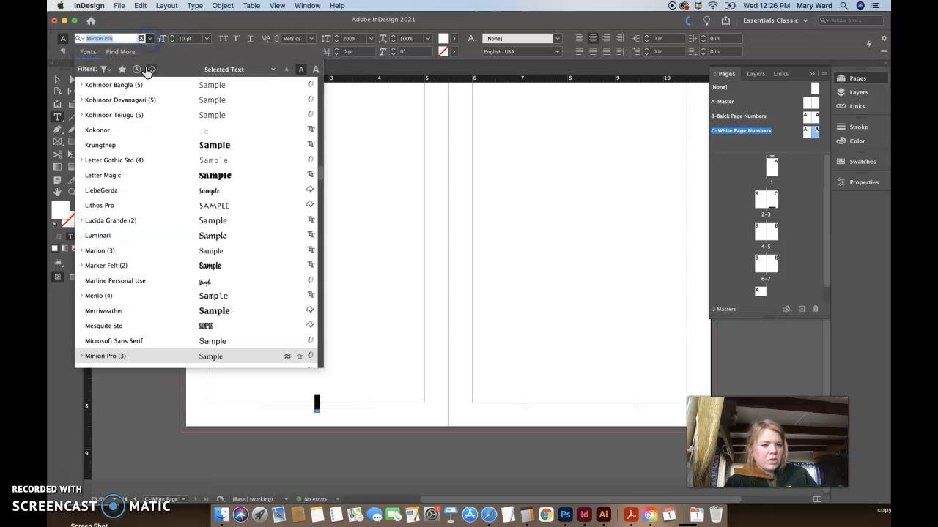
click(158, 150)
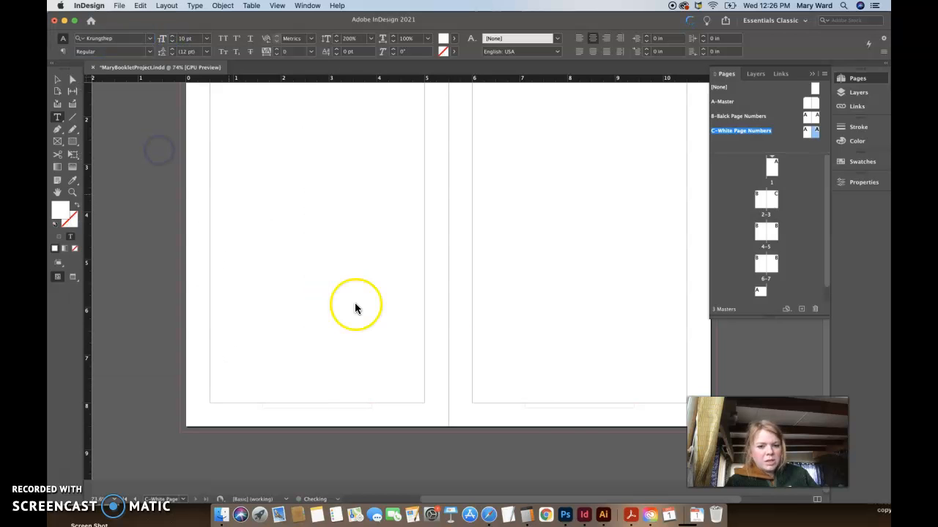
click(57, 79)
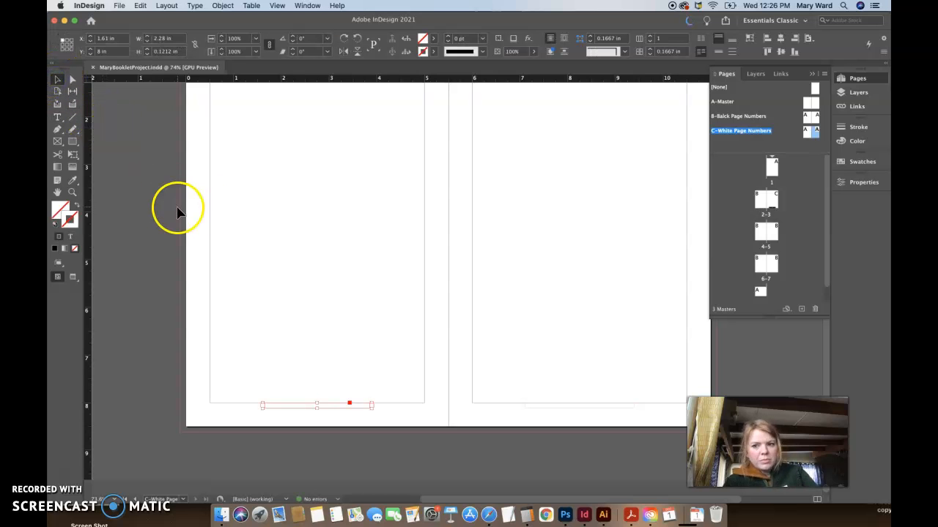
Step: Extend the black rectangle on page 3 upward to about mid-page, and view the front and back cover pages
double_click(769, 202)
click(629, 404)
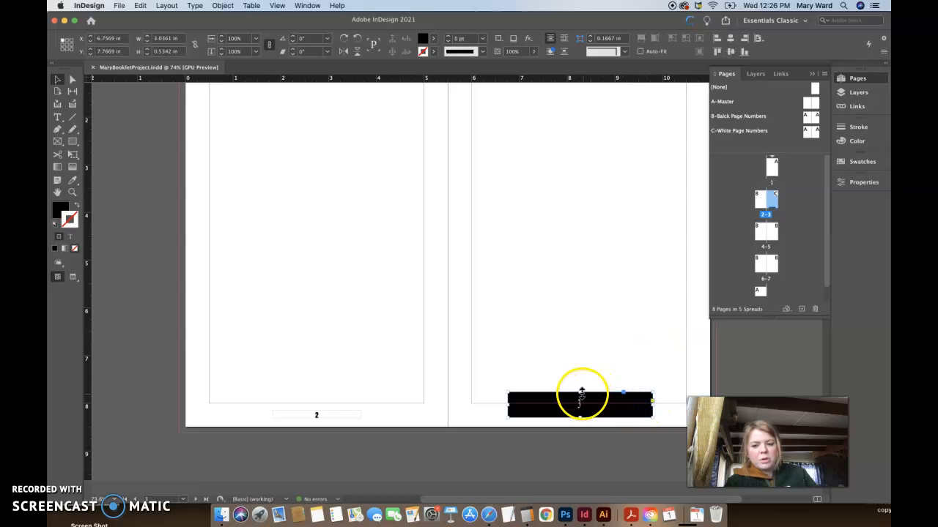
drag(579, 393, 557, 210)
double_click(772, 167)
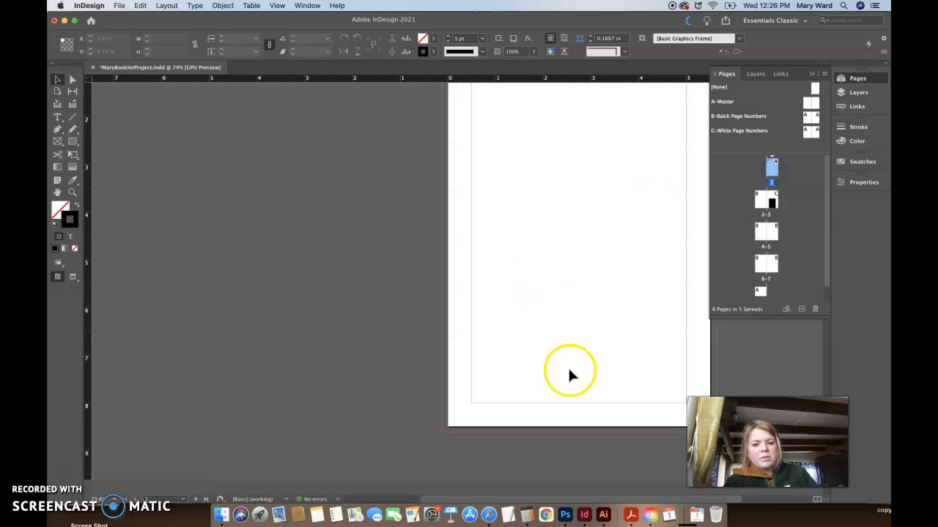
double_click(759, 291)
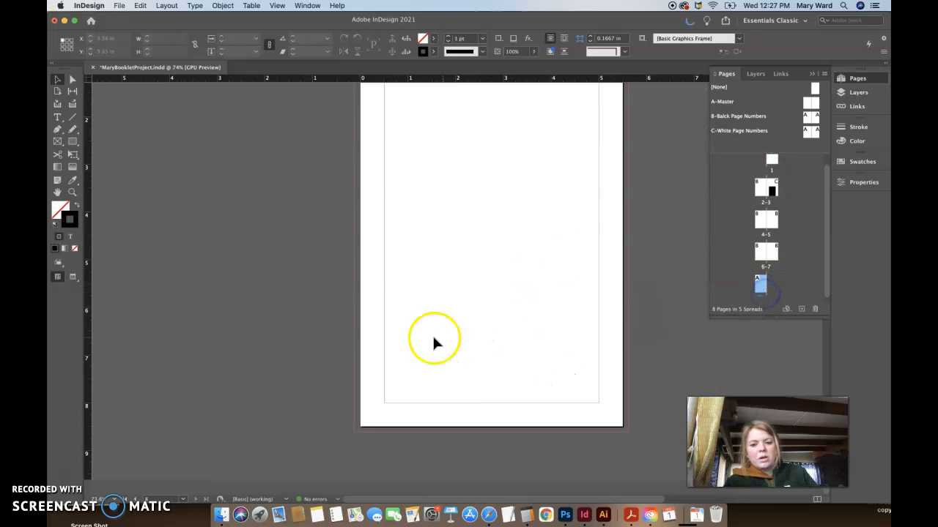